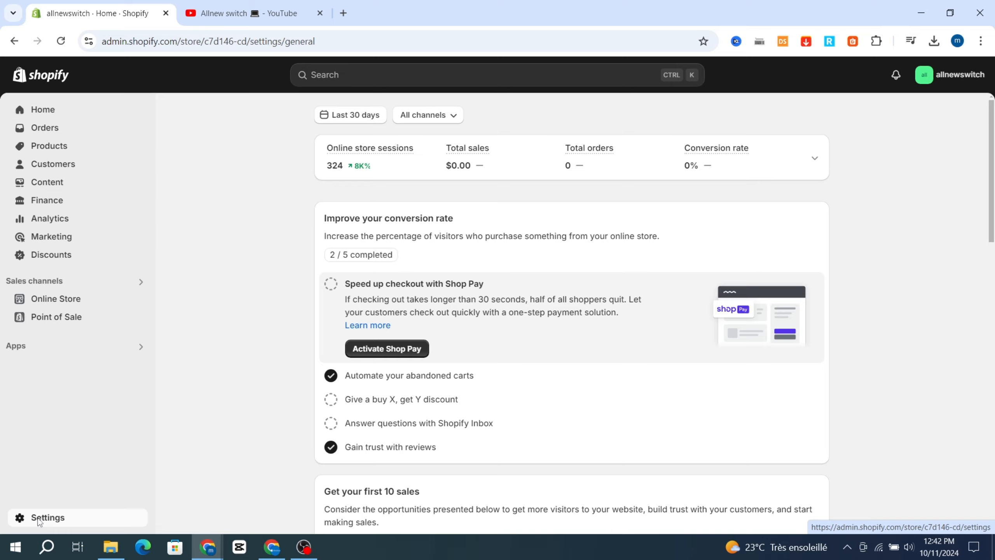
Open the brand assets management page from the store's general settings.
left_click(38, 519)
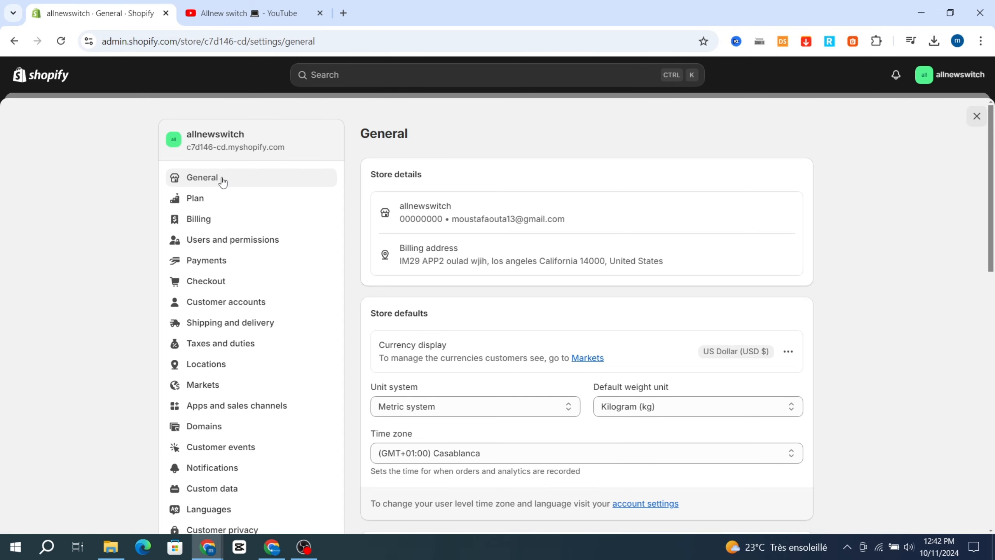
scroll(795, 309, "down", 10)
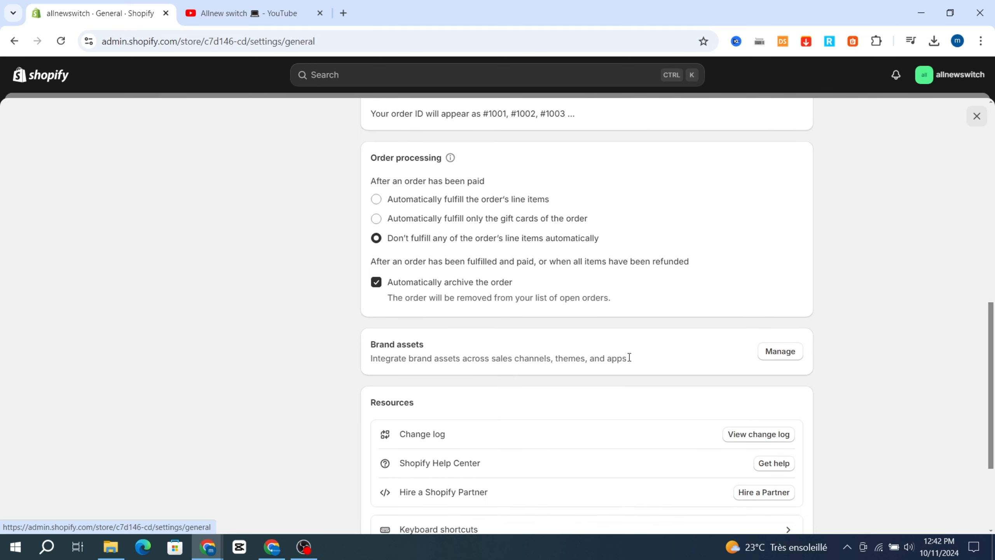
left_click(780, 351)
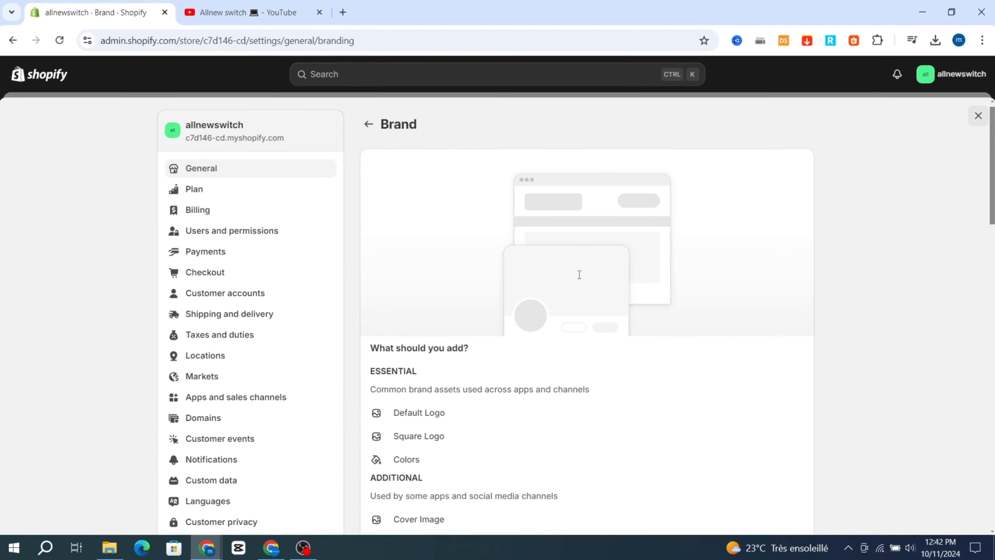
Add the existing black AS monogram PNG from the first row of store files as the default logo and check the brand preview.
scroll(392, 306, "down", 3)
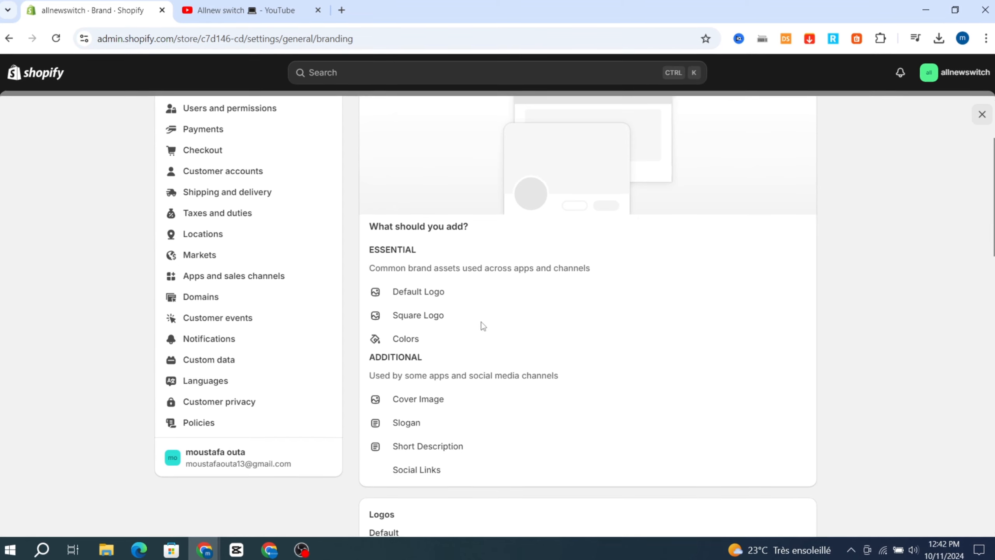
scroll(467, 355, "down", 3)
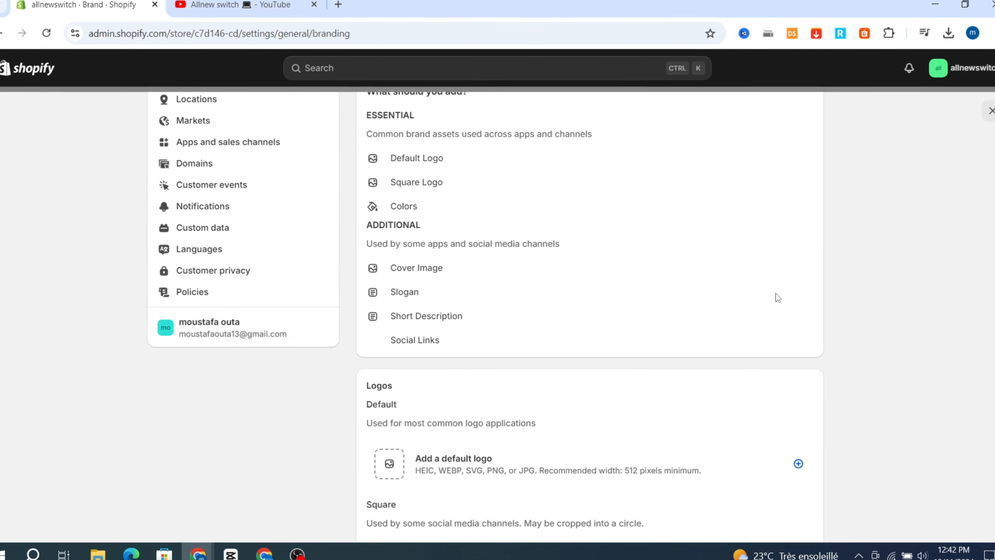
scroll(803, 314, "down", 3)
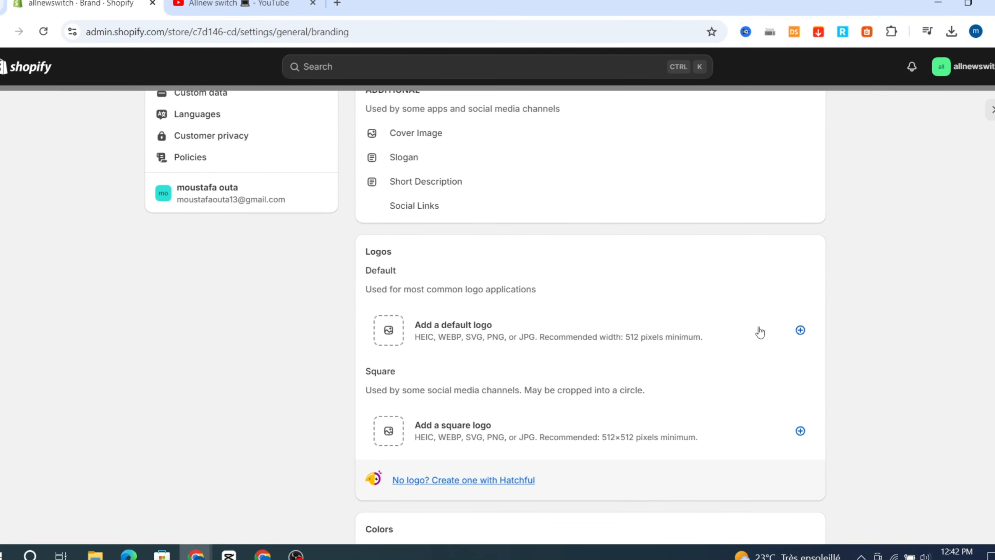
left_click(800, 329)
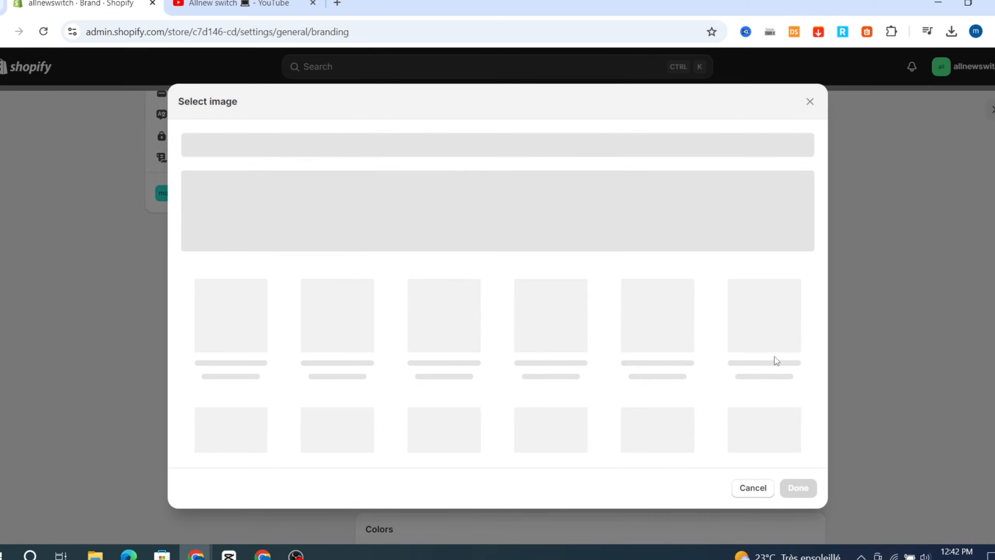
left_click(770, 339)
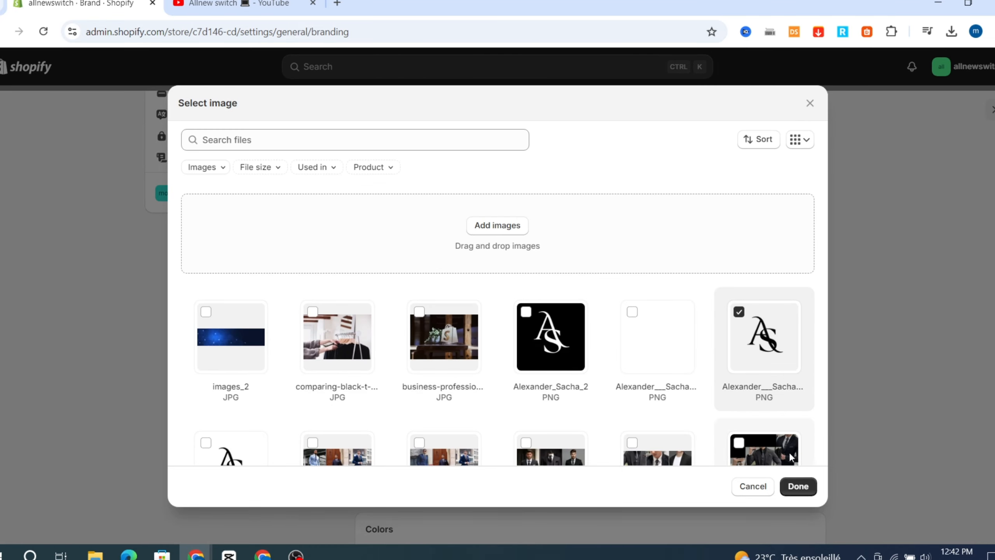
left_click(798, 486)
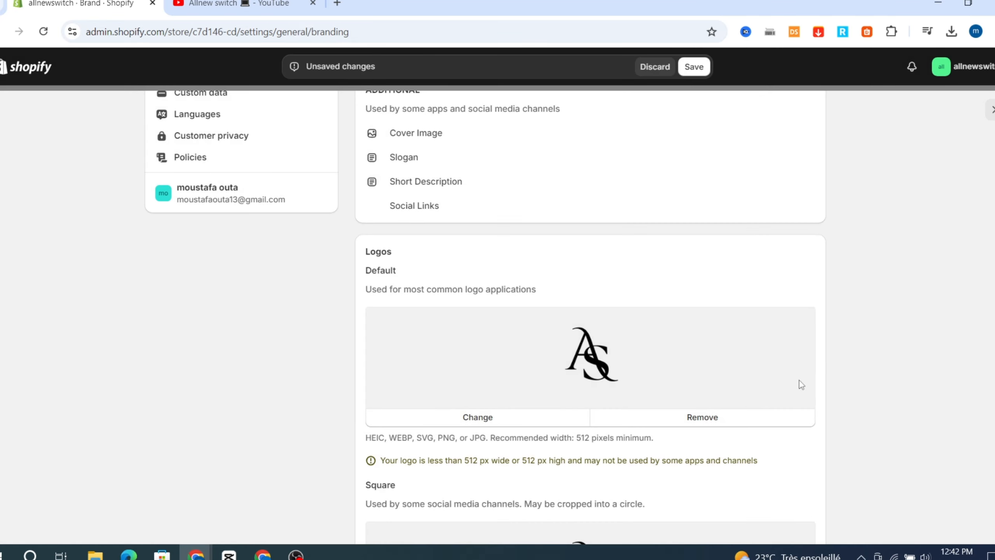
scroll(938, 397, "up", 10)
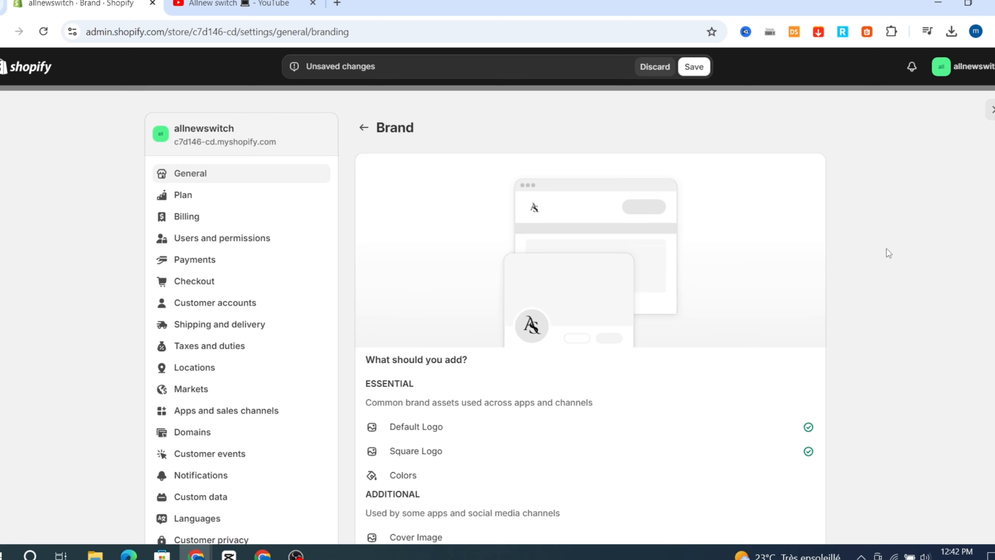
Add #cfafaf as the primary brand color.
scroll(886, 250, "down", 15)
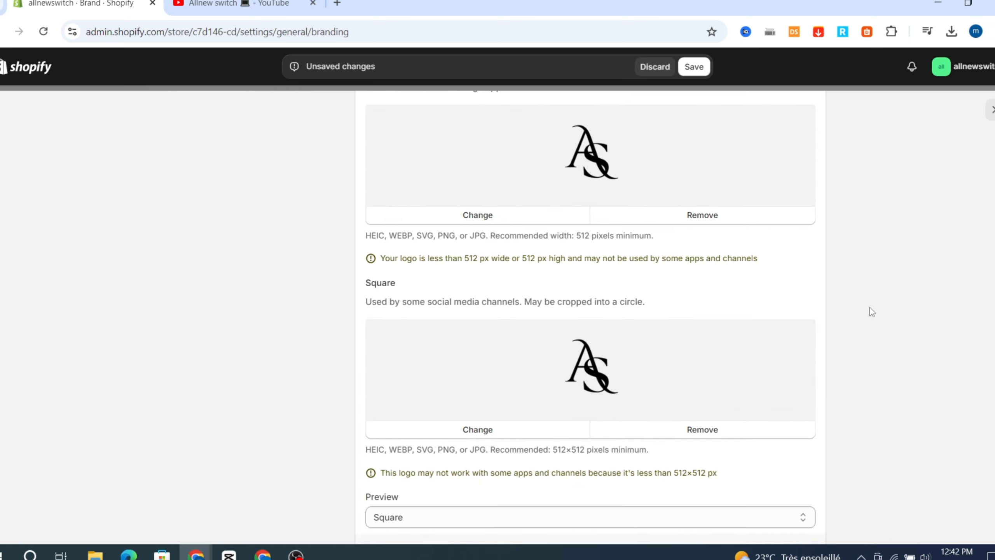
scroll(869, 308, "down", 6)
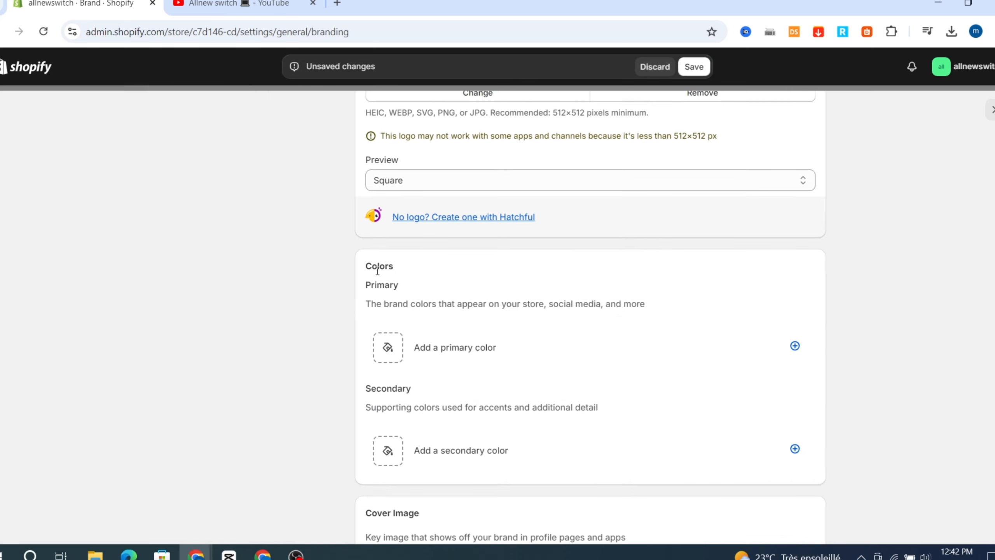
scroll(384, 282, "down", 2)
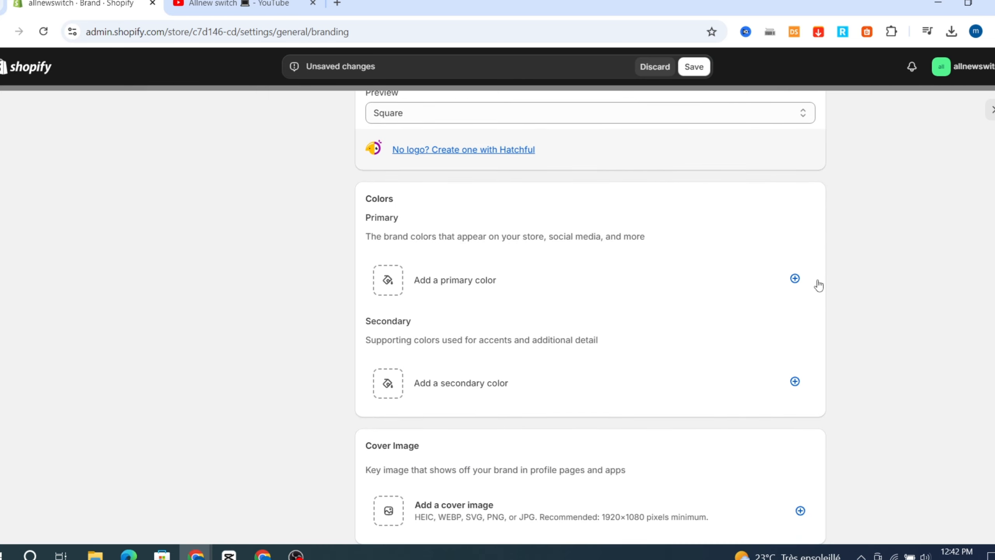
left_click(794, 279)
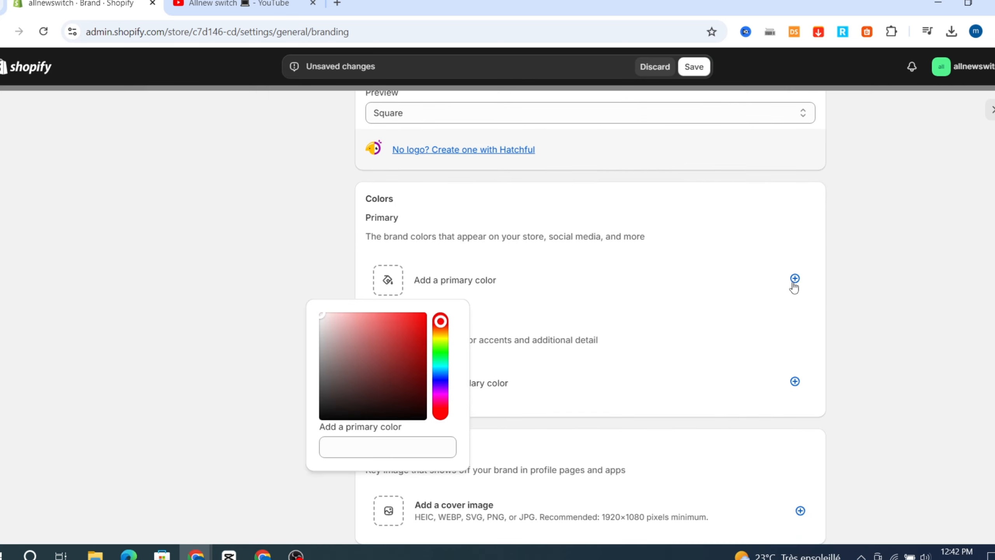
left_click(336, 333)
left_click(932, 323)
Shift the primary brand color's hue to blue, then desaturate it to a light grey.
scroll(462, 344, "down", 3)
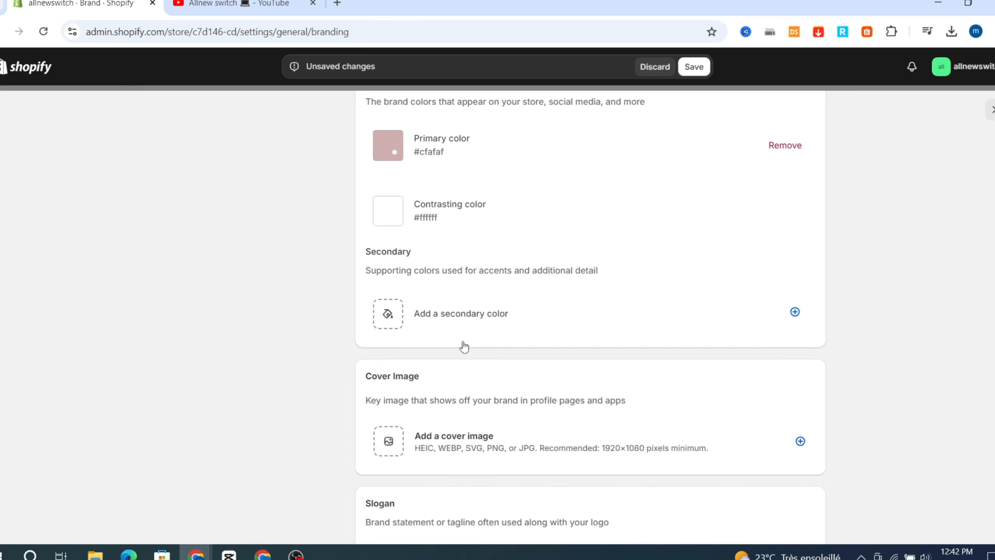
left_click(384, 147)
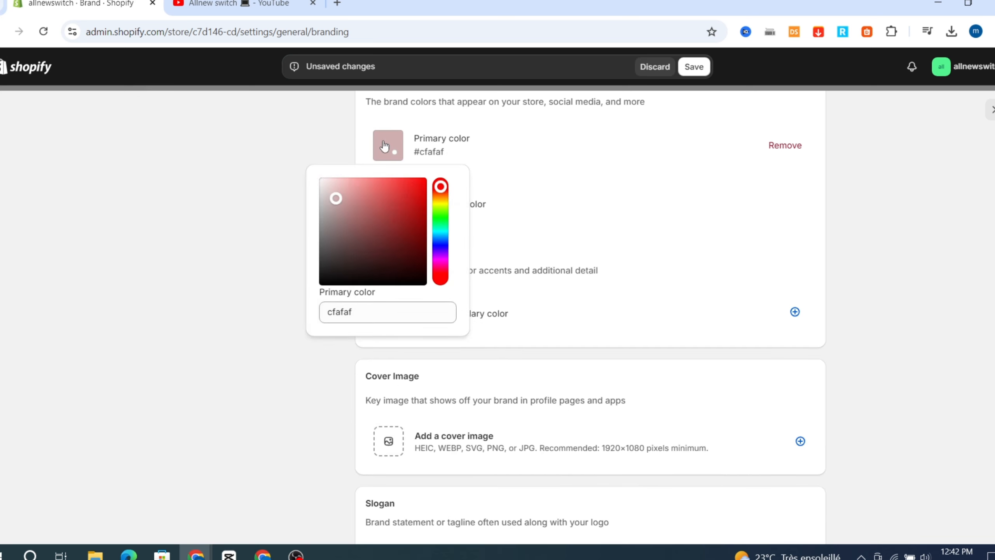
left_click(440, 243)
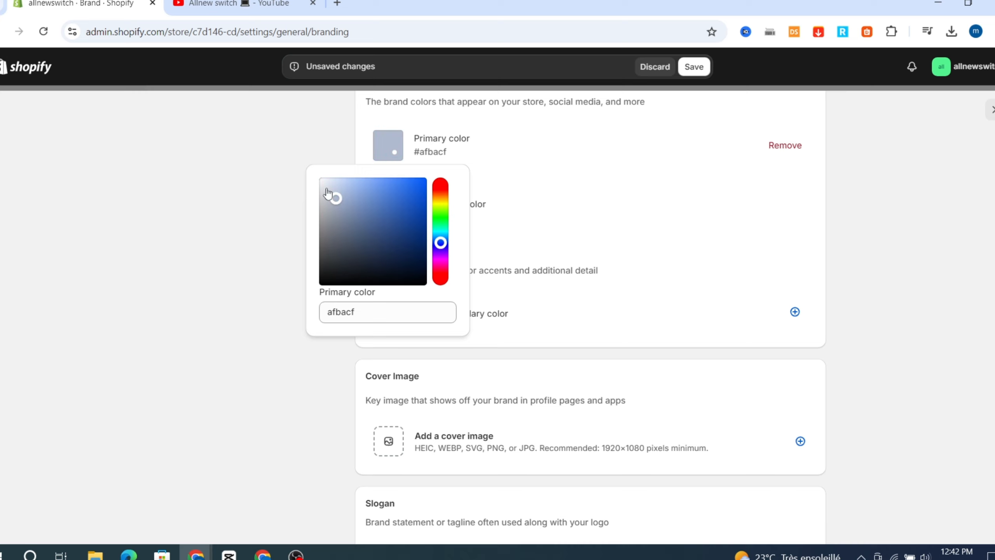
left_click_drag(328, 193, 321, 201)
left_click(918, 224)
Set the contrasting brand color to the dusty pink #c39898.
scroll(611, 184, "down", 2)
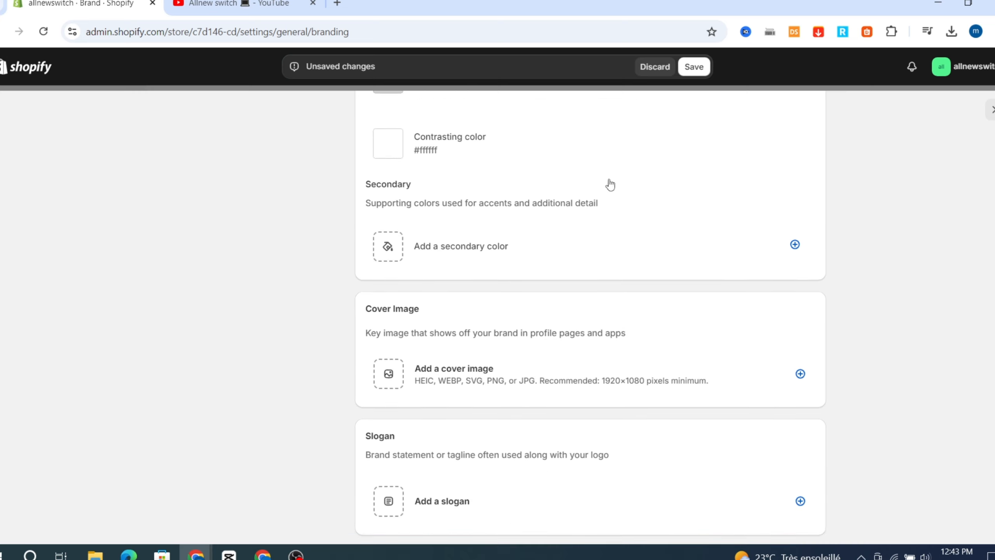
left_click(386, 147)
left_click_drag(360, 220, 344, 202)
left_click(946, 213)
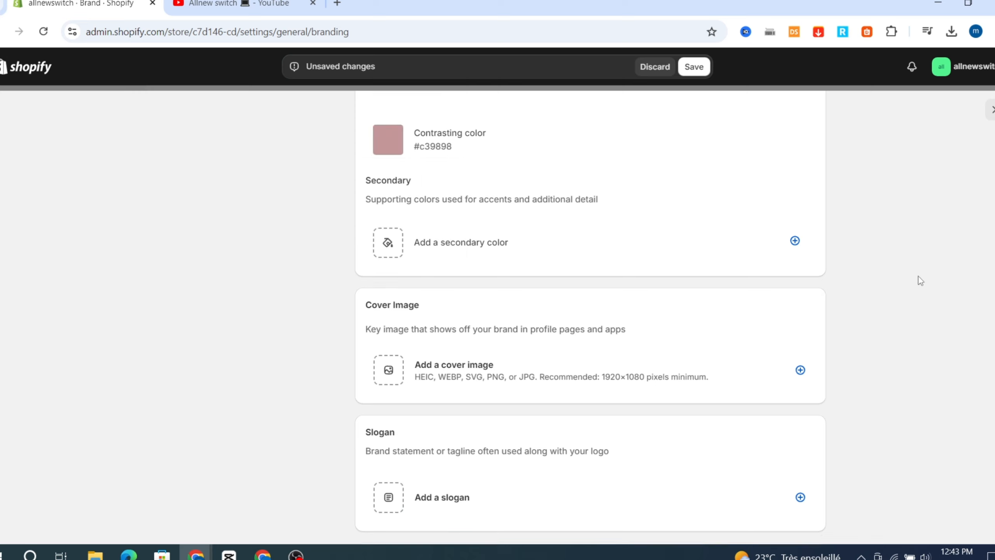
Add the existing store image images_2 as the brand's cover image.
scroll(917, 279, "down", 5)
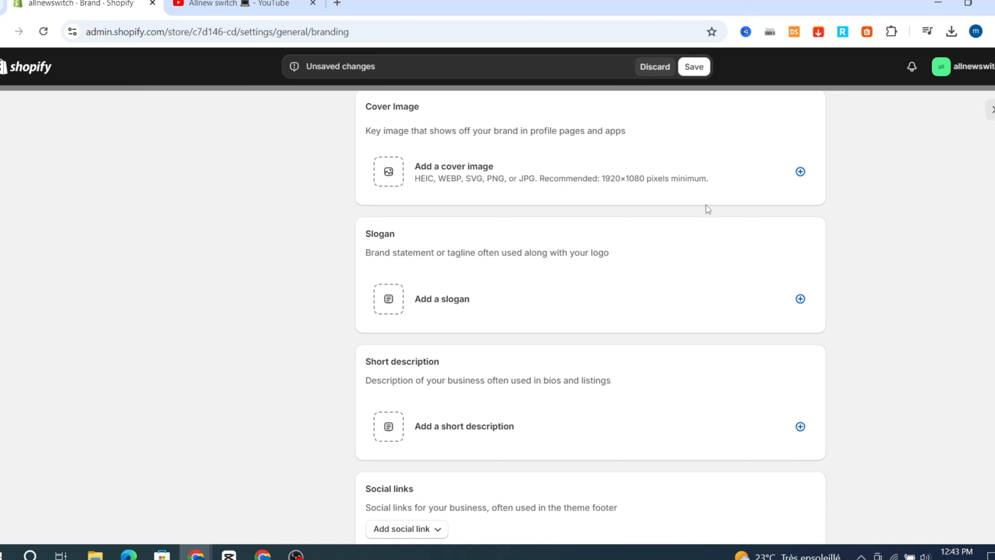
scroll(970, 231, "up", 1)
scroll(970, 231, "up", 1)
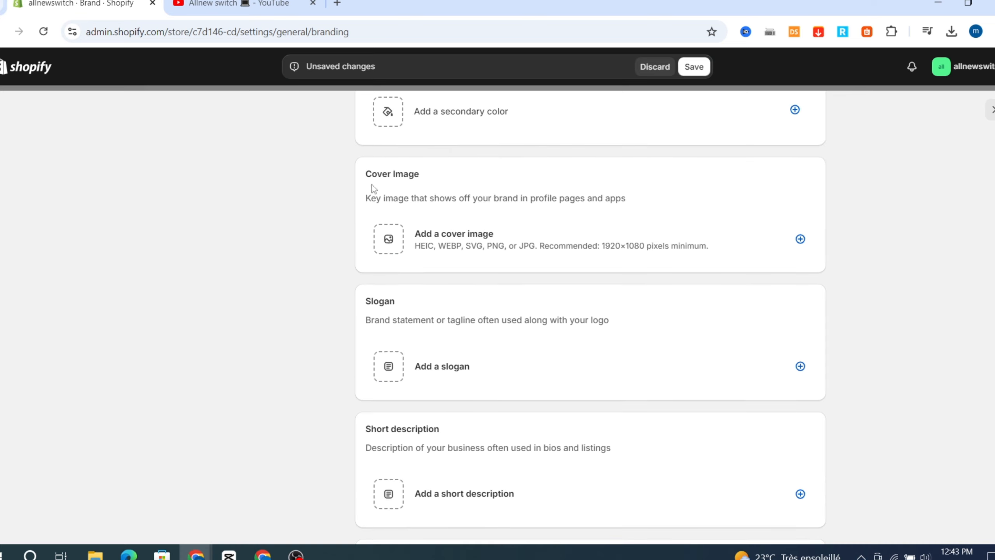
left_click(801, 239)
left_click(207, 331)
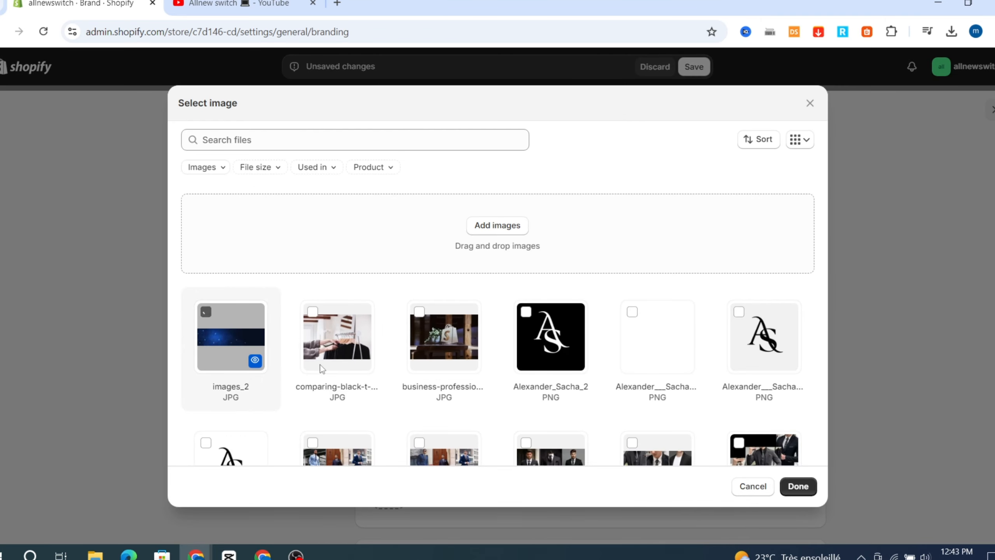
left_click(798, 486)
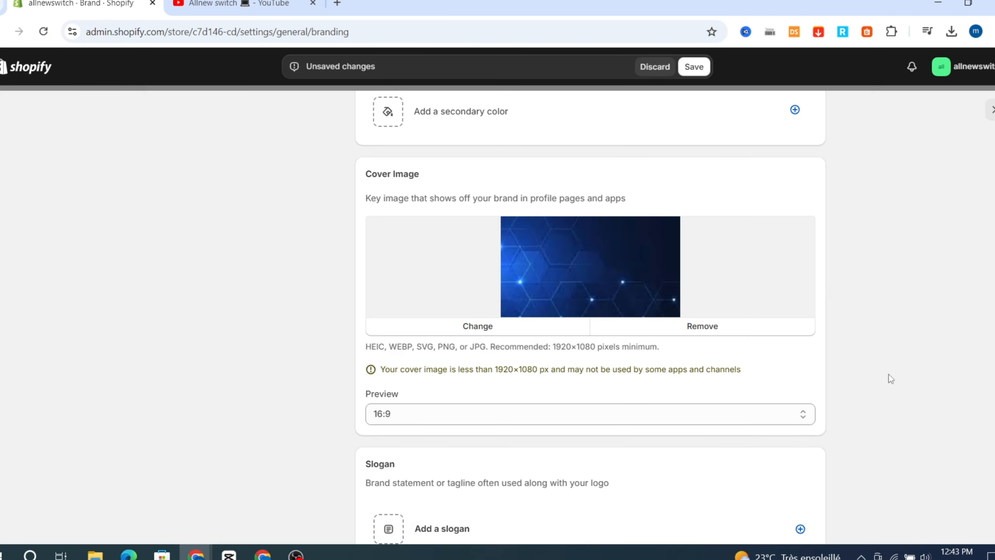
Switch the cover image preview to the 3:1 ratio and check the overall brand preview.
scroll(888, 376, "down", 2)
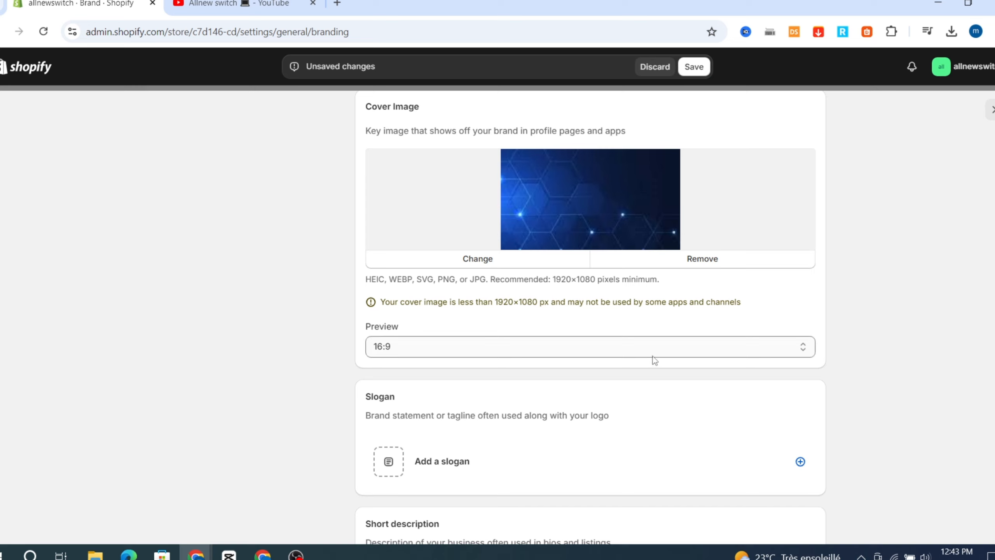
left_click(409, 347)
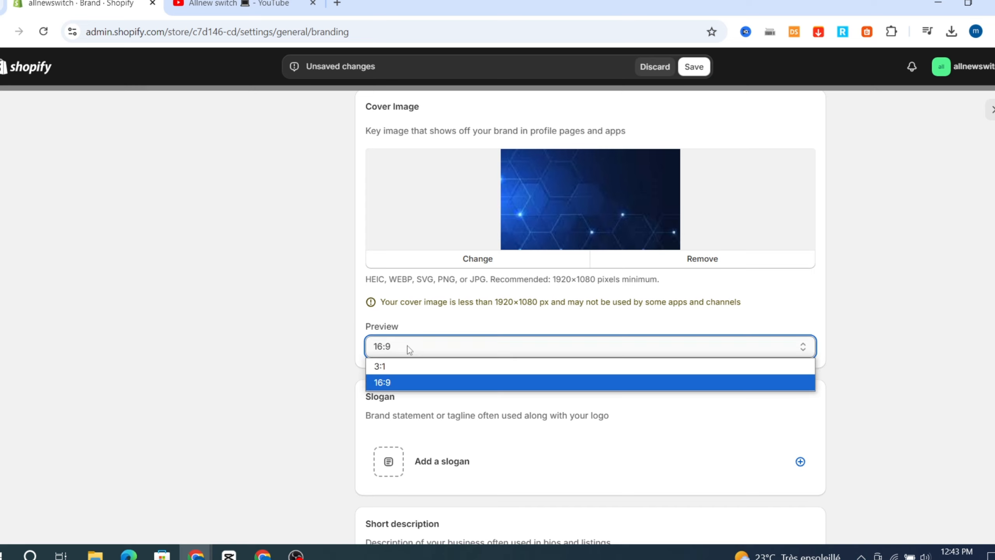
left_click(385, 367)
scroll(961, 317, "up", 8)
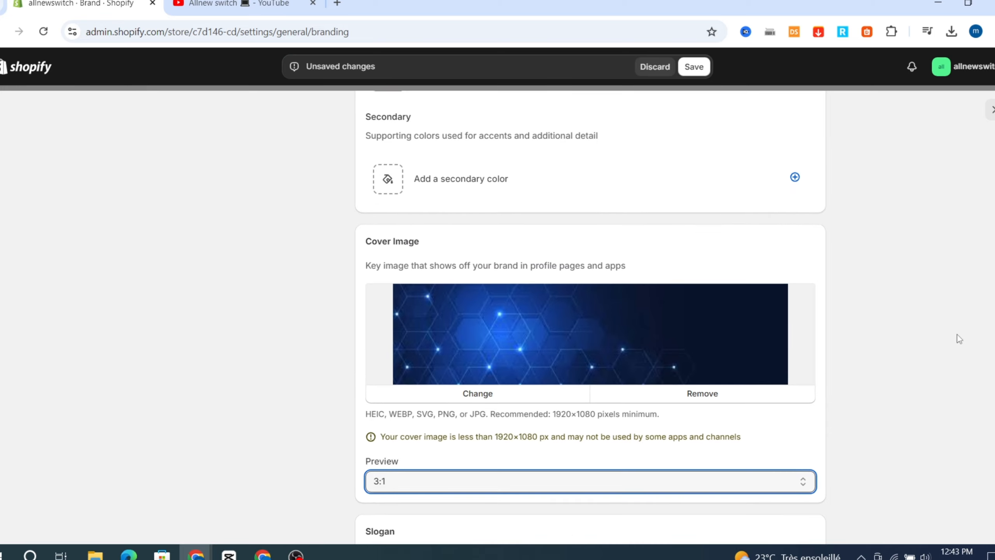
scroll(951, 351, "up", 15)
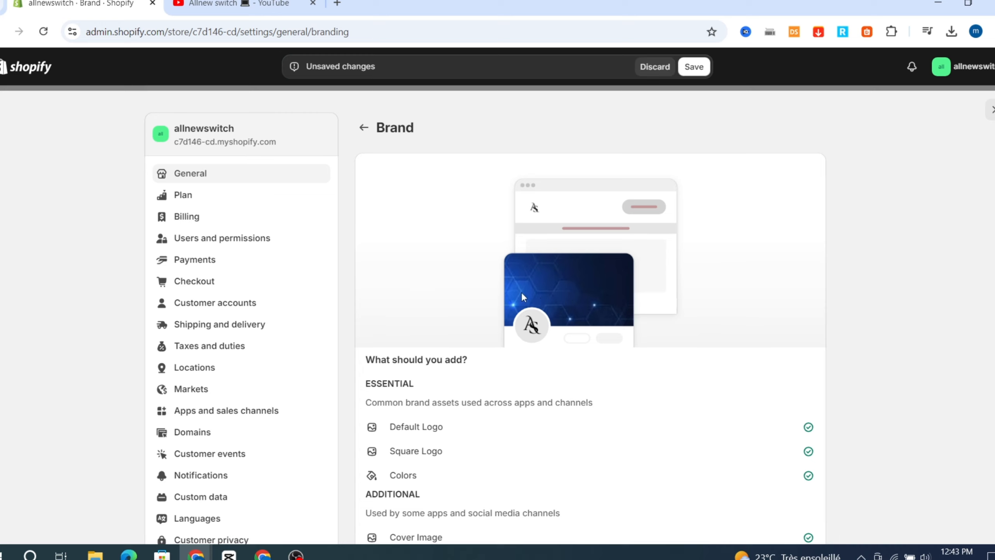
Add the brand slogan "happiness its on you".
scroll(903, 373, "down", 15)
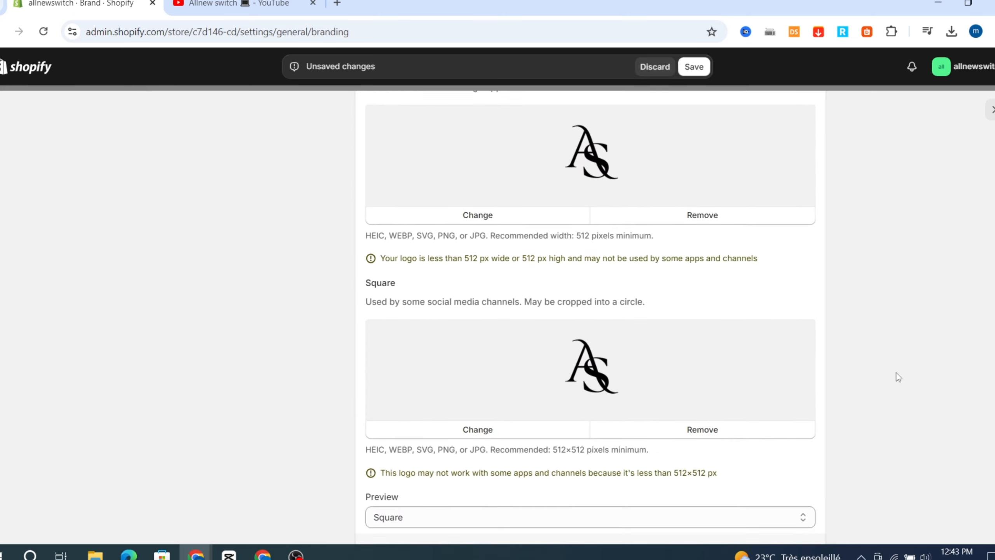
scroll(898, 377, "down", 13)
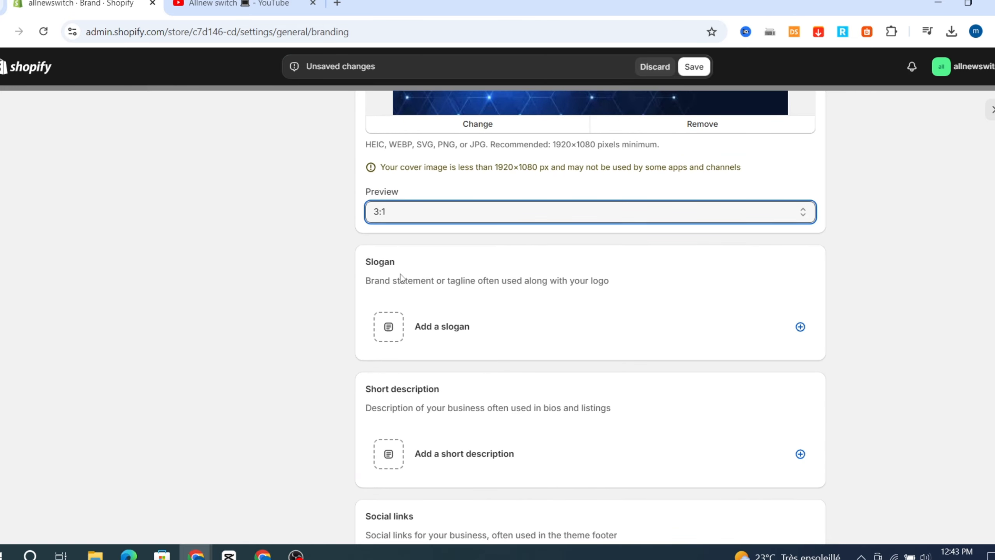
left_click(392, 333)
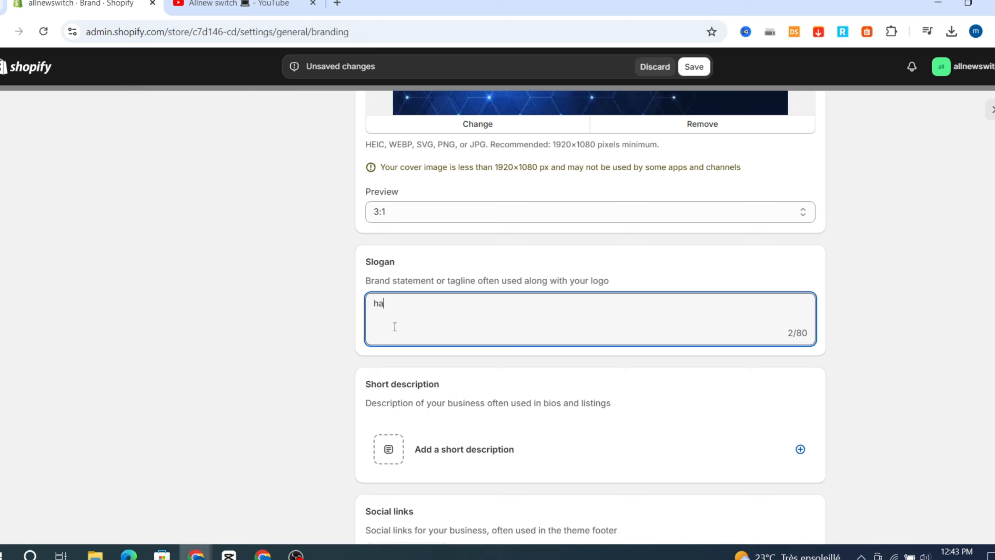
type("ppiness its on you")
Open the short description for editing and add a YouTube entry to the social links.
scroll(392, 407, "down", 2)
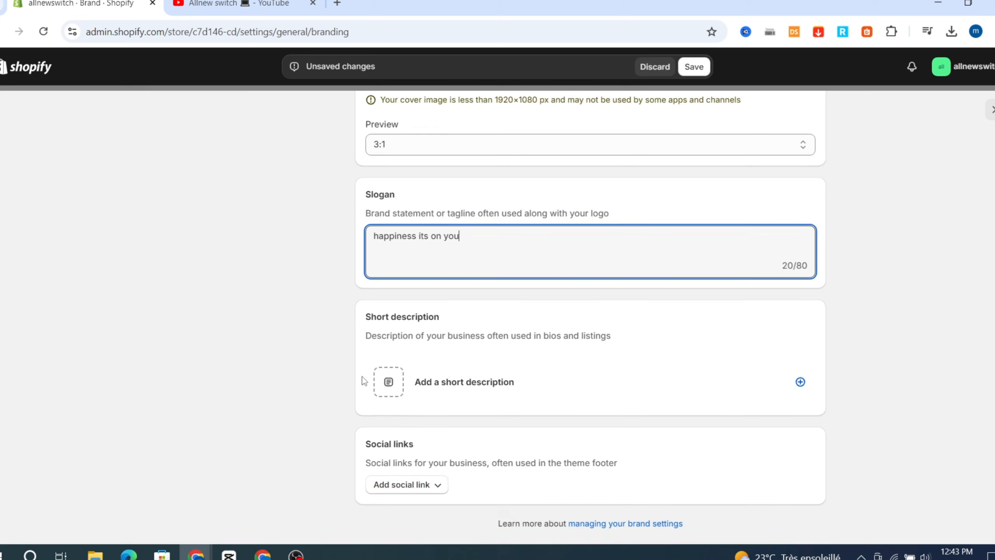
left_click(402, 388)
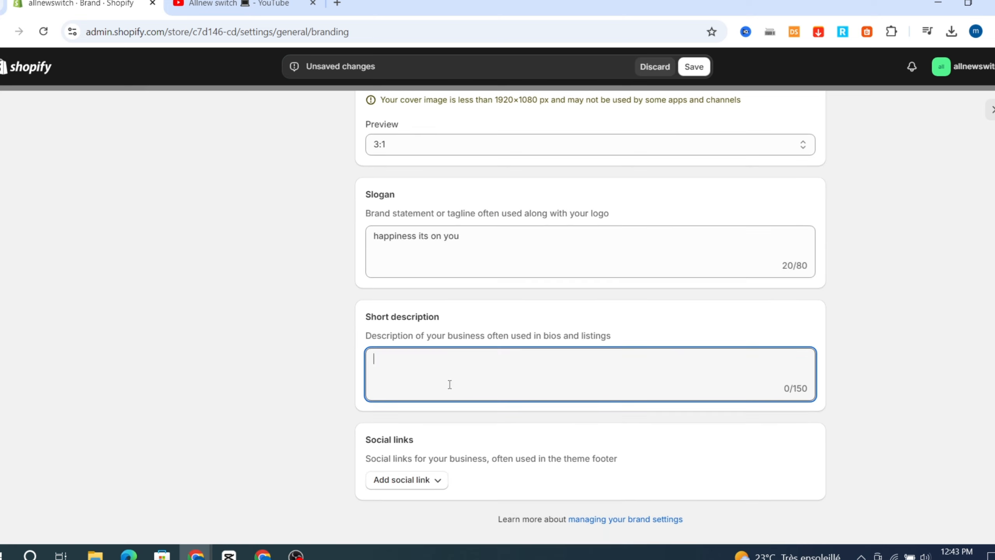
scroll(794, 321, "down", 2)
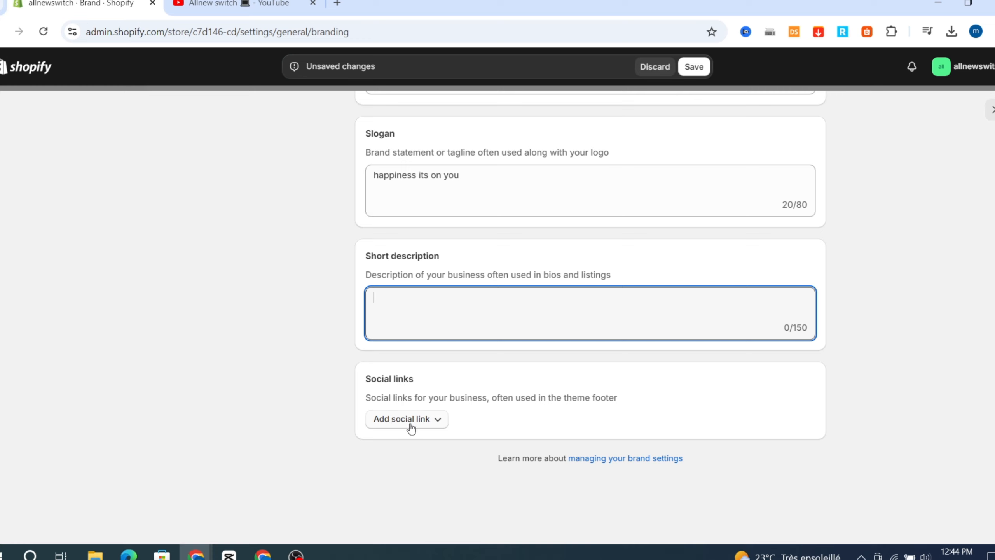
left_click(410, 427)
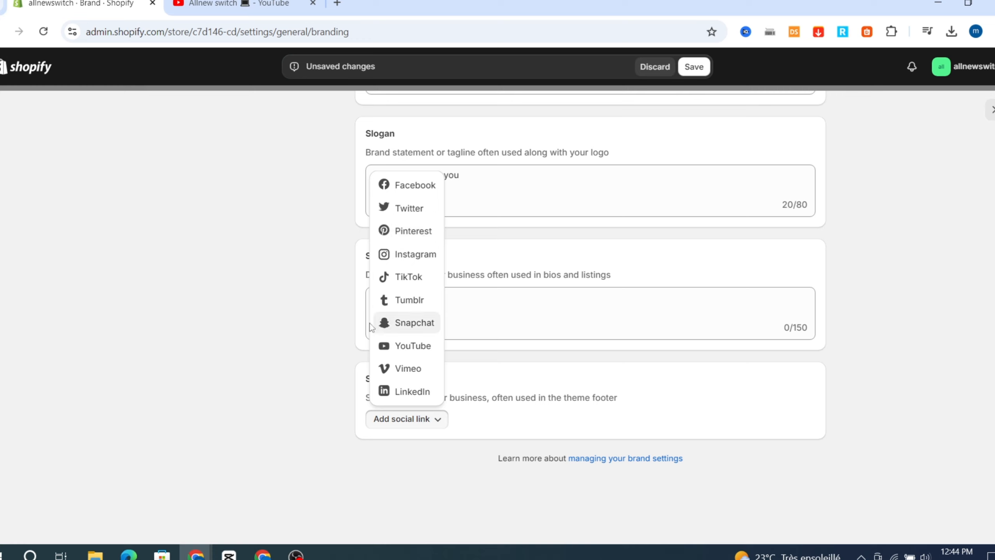
left_click(396, 351)
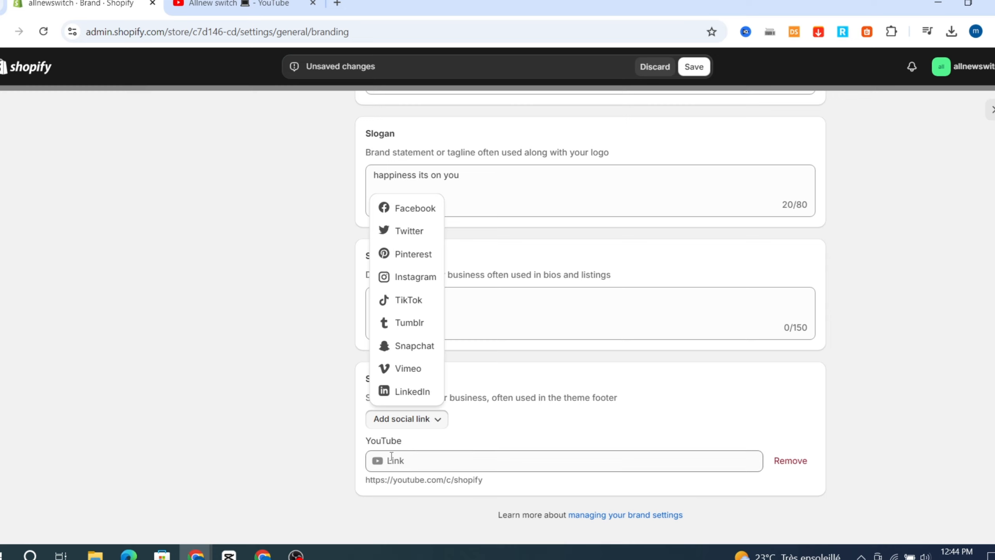
Copy the channel's videos page address from YouTube, paste it as the store's YouTube social link and try to save the branding.
left_click(236, 4)
left_click(270, 34)
key("ctrl+c")
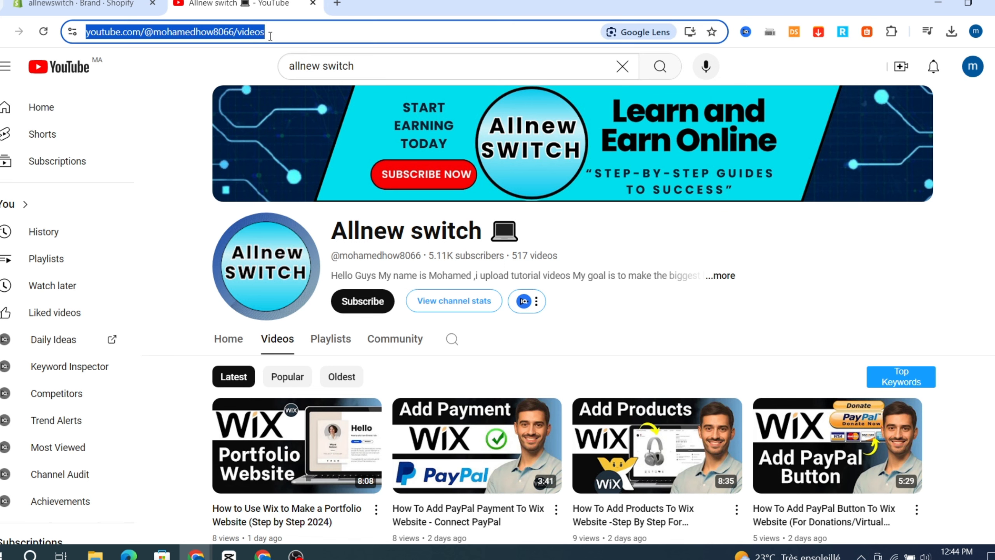
left_click(82, 4)
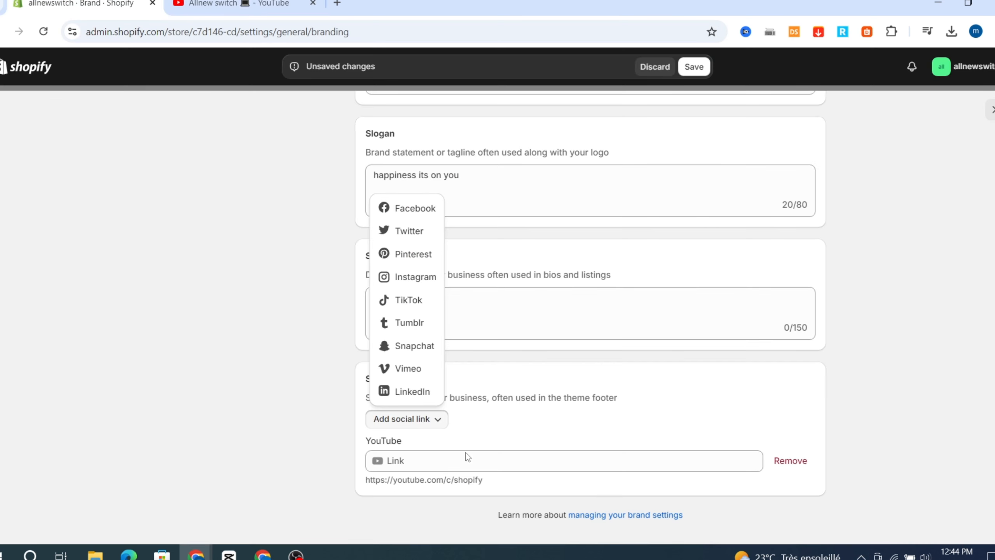
left_click(423, 461)
key("ctrl+v")
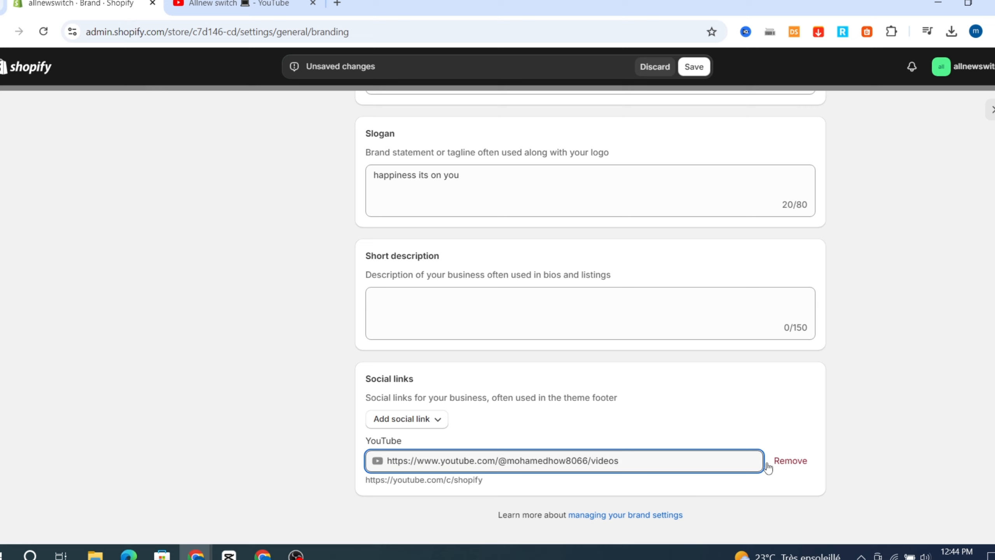
left_click(689, 69)
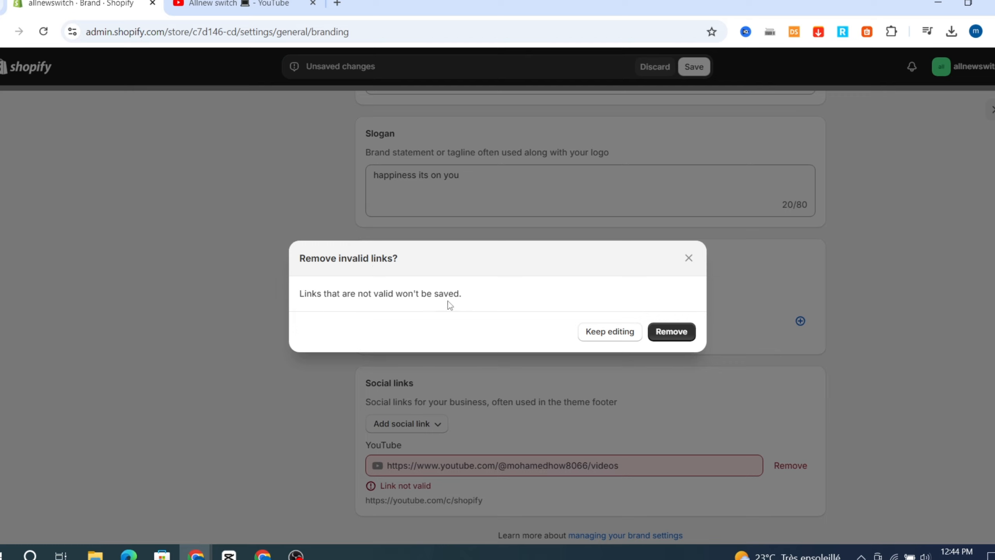
left_click(616, 335)
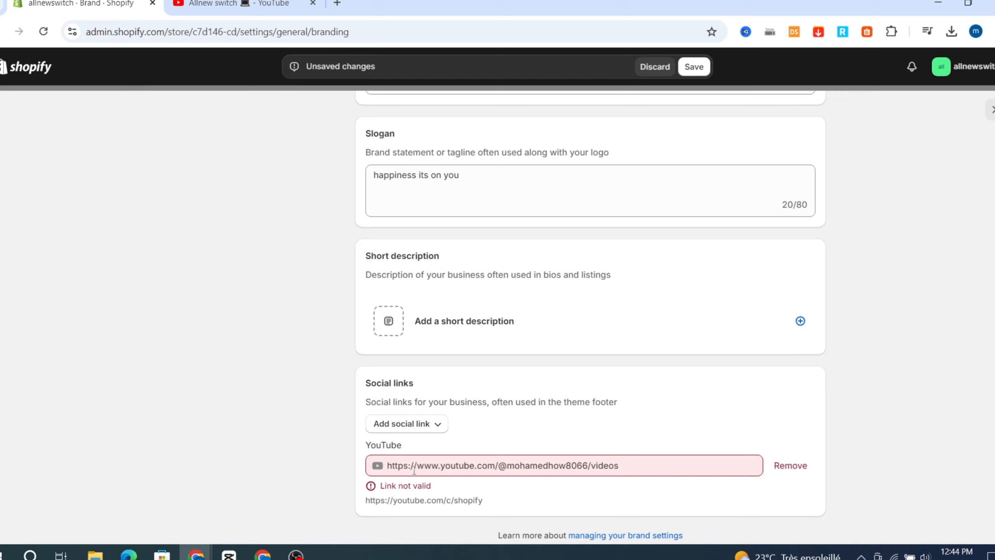
left_click_drag(415, 469, 368, 469)
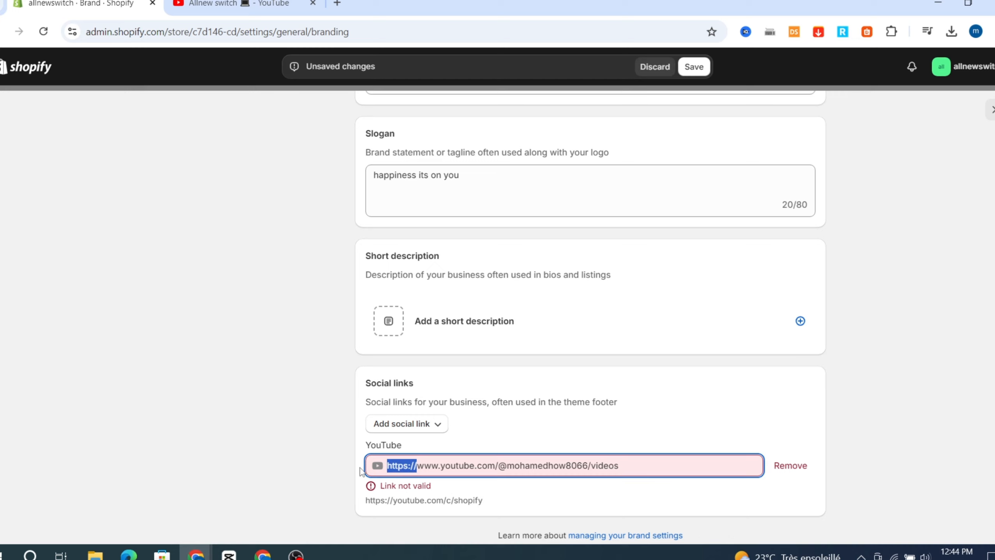
key("BackSpace")
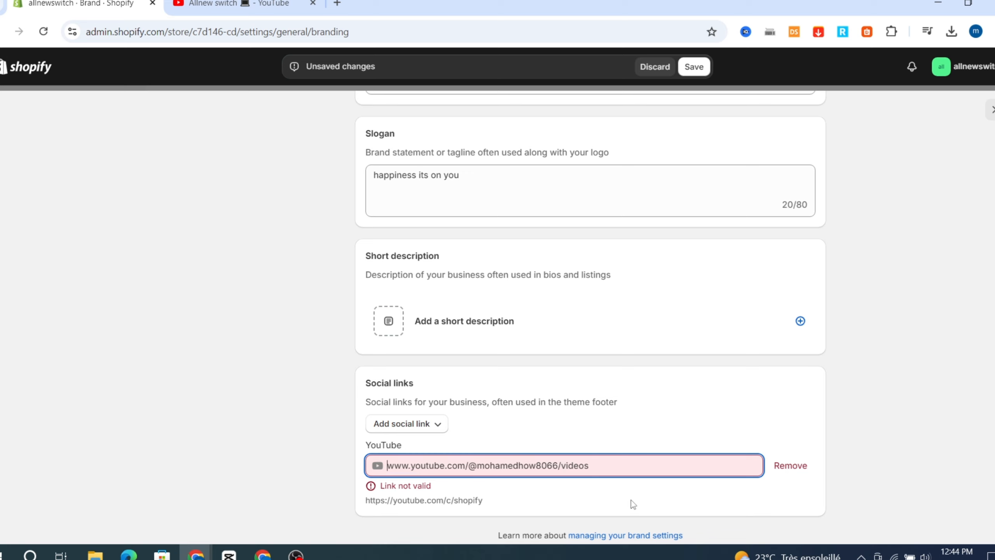
left_click(693, 67)
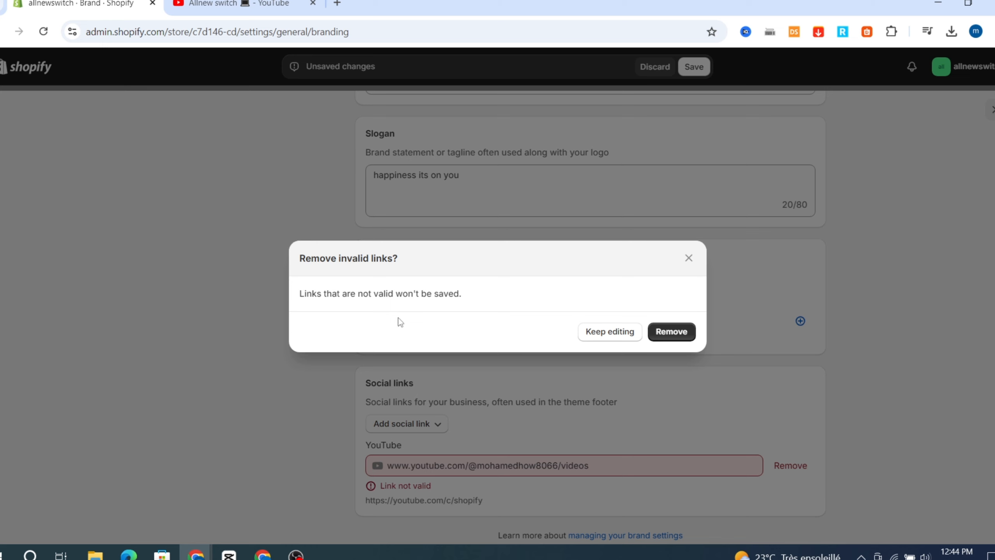
left_click(666, 336)
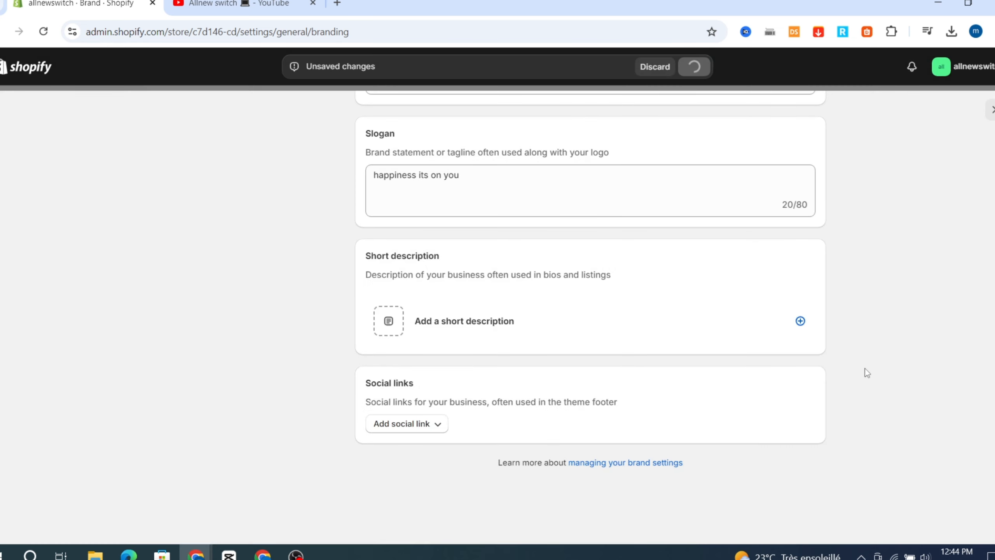
Add a new YouTube entry to the social links and open its link for editing.
left_click(400, 429)
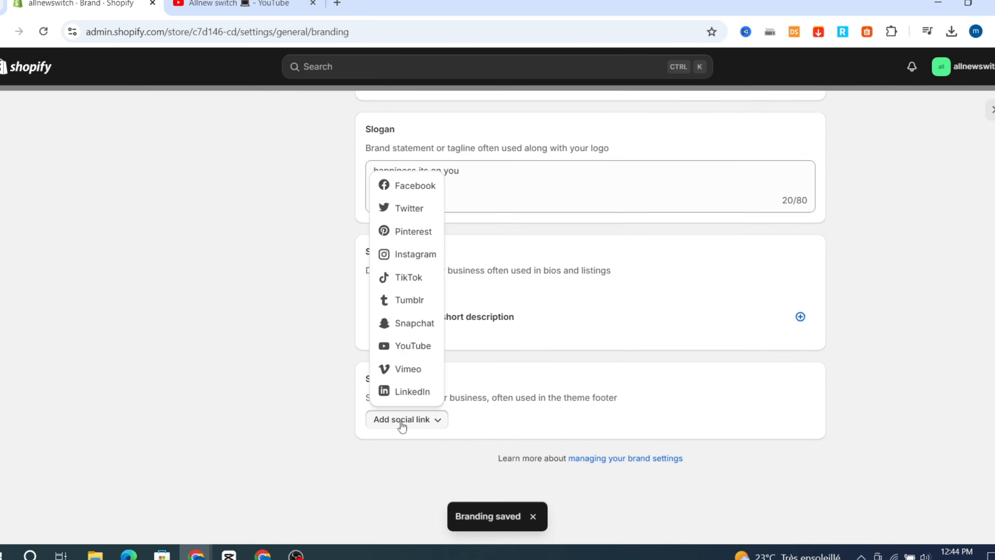
left_click(405, 347)
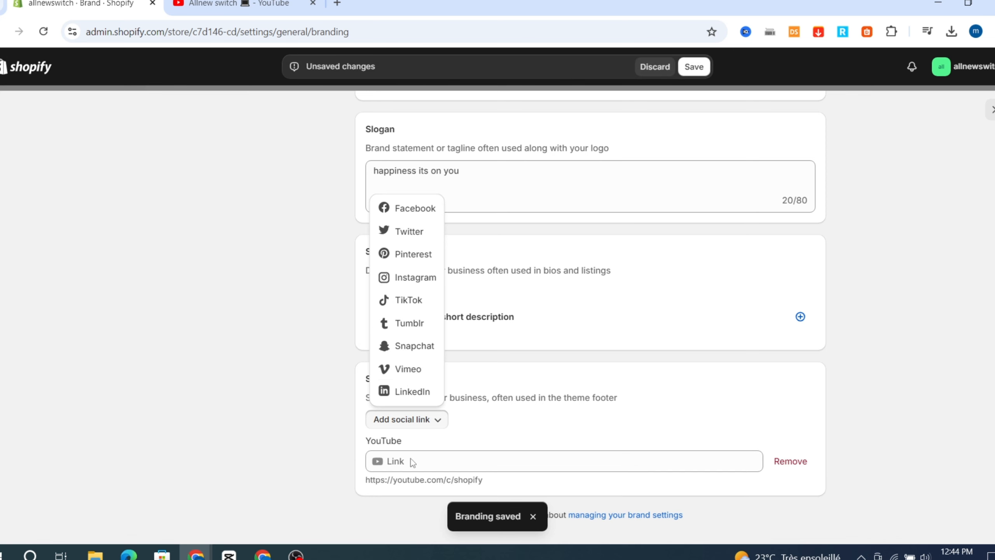
left_click(432, 461)
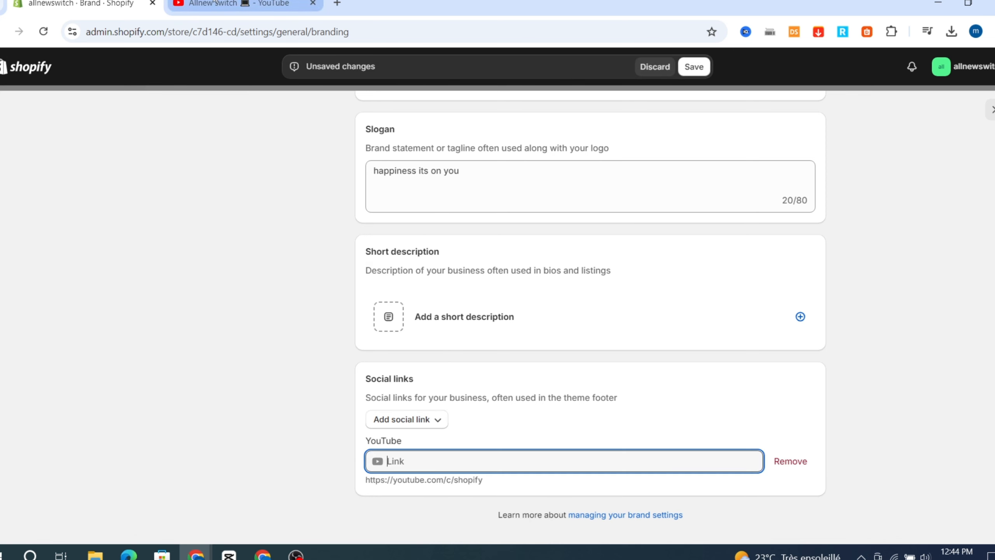
left_click(235, 4)
left_click(229, 32)
left_click(276, 33)
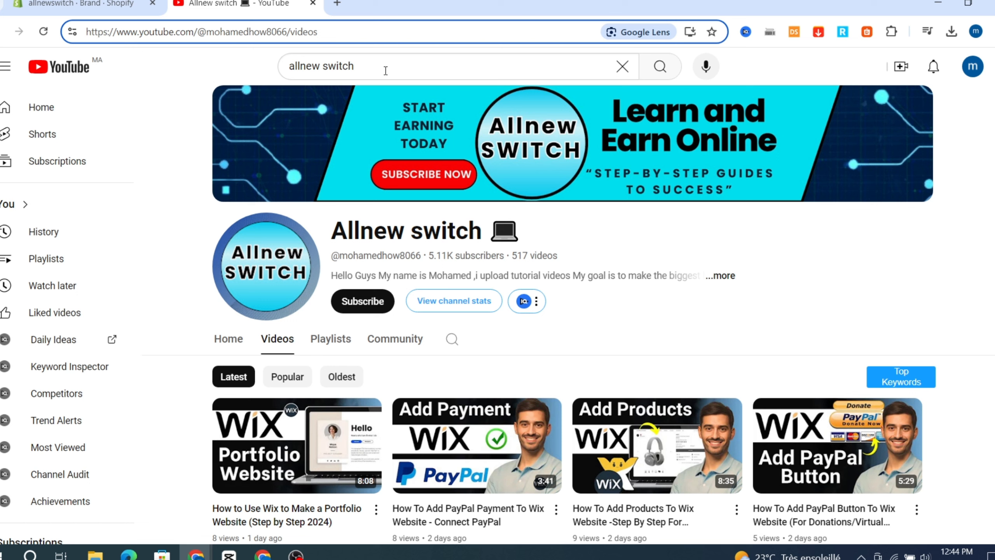
left_click_drag(117, 32, 288, 34)
key("ctrl+c")
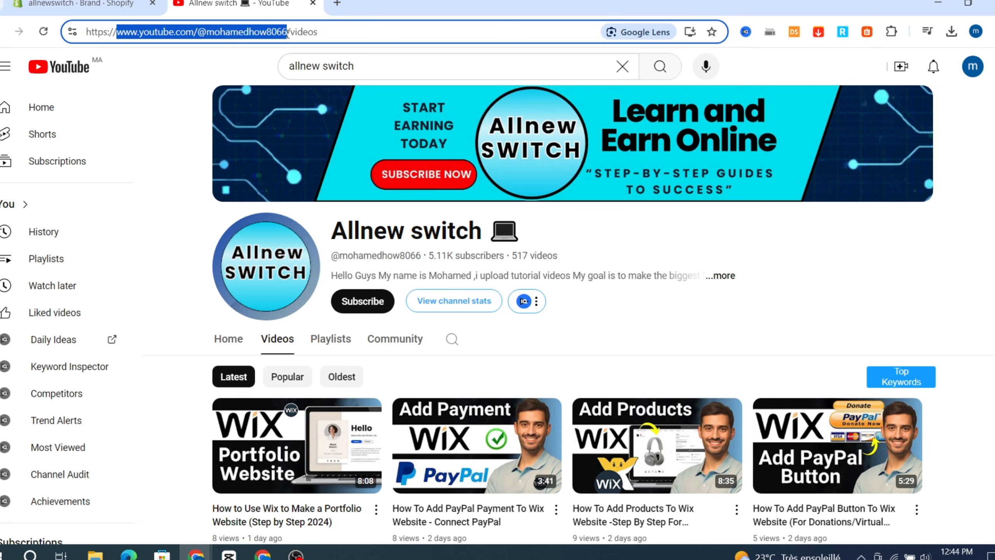
left_click(76, 3)
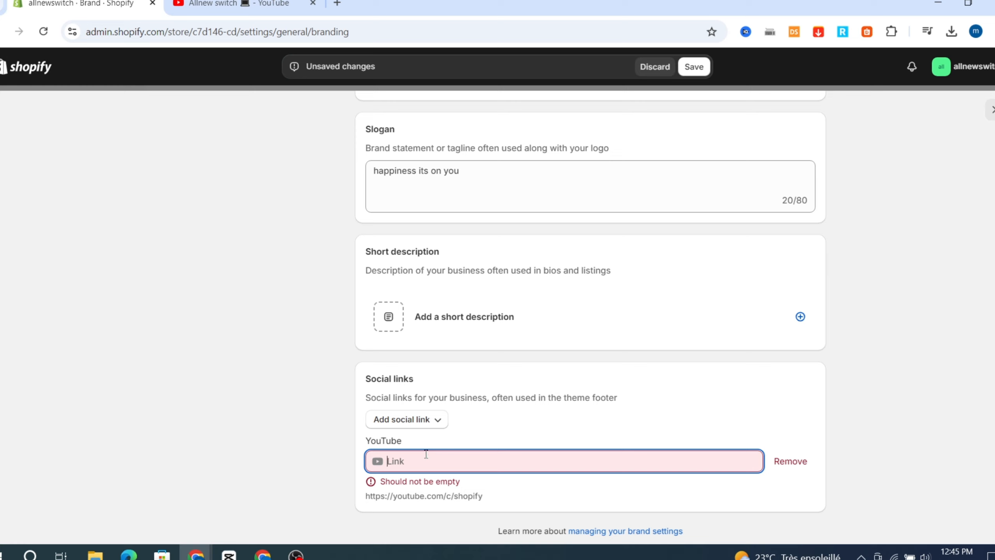
key("ctrl+v")
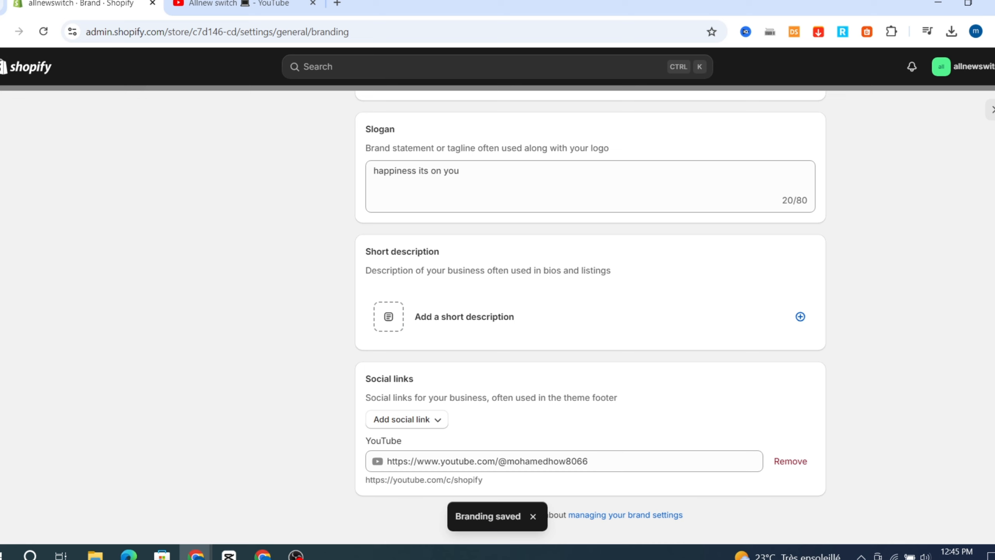
Leave the brand settings and open the online store's themes.
left_click(236, 3)
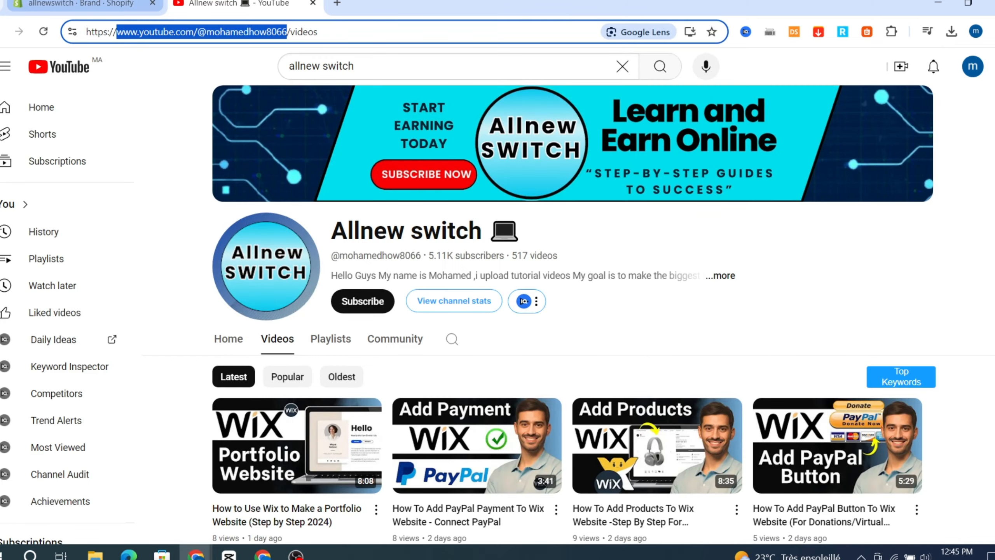
left_click(143, 4)
left_click(31, 72)
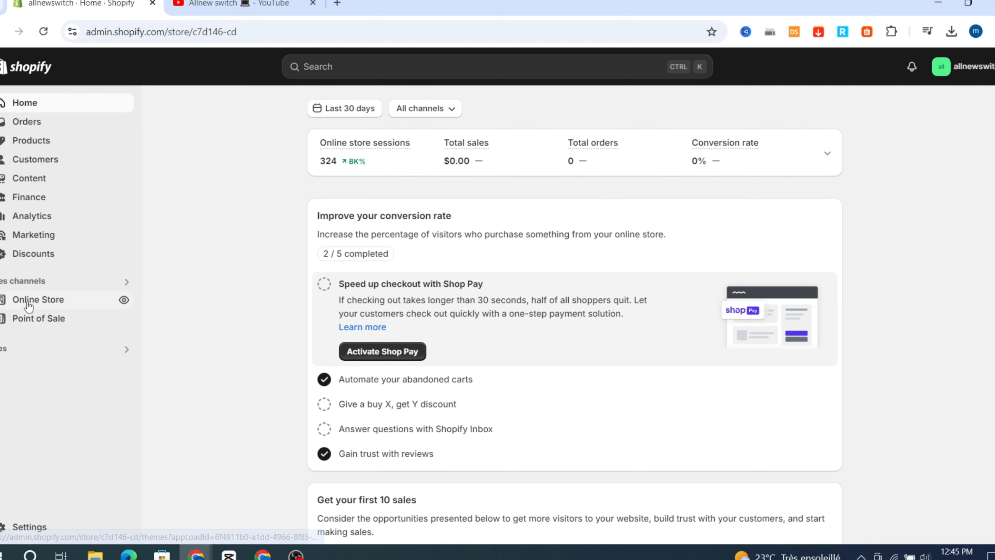
left_click(29, 306)
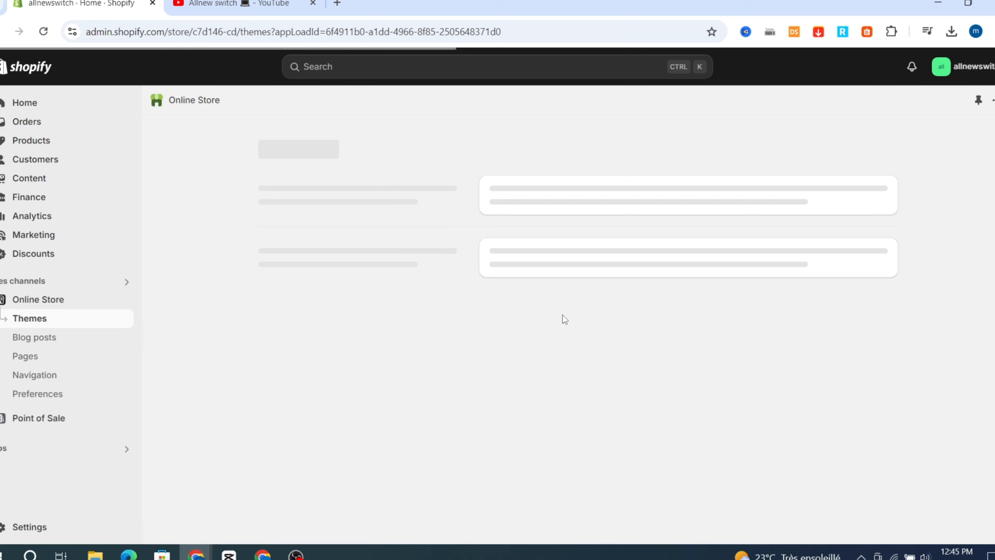
Look through the themes page, including the current theme, the popular free themes and the Theme Store offer.
scroll(948, 299, "down", 3)
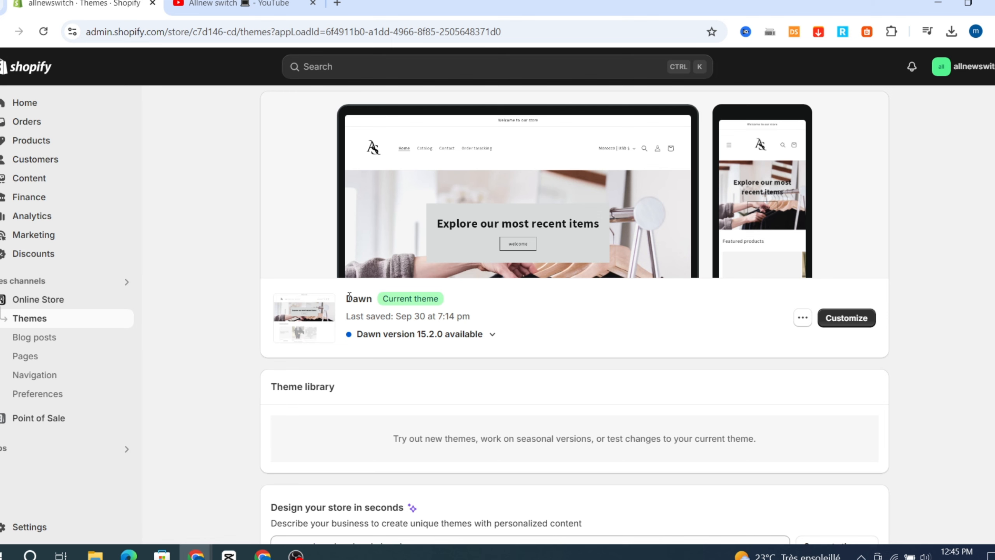
scroll(908, 281, "down", 10)
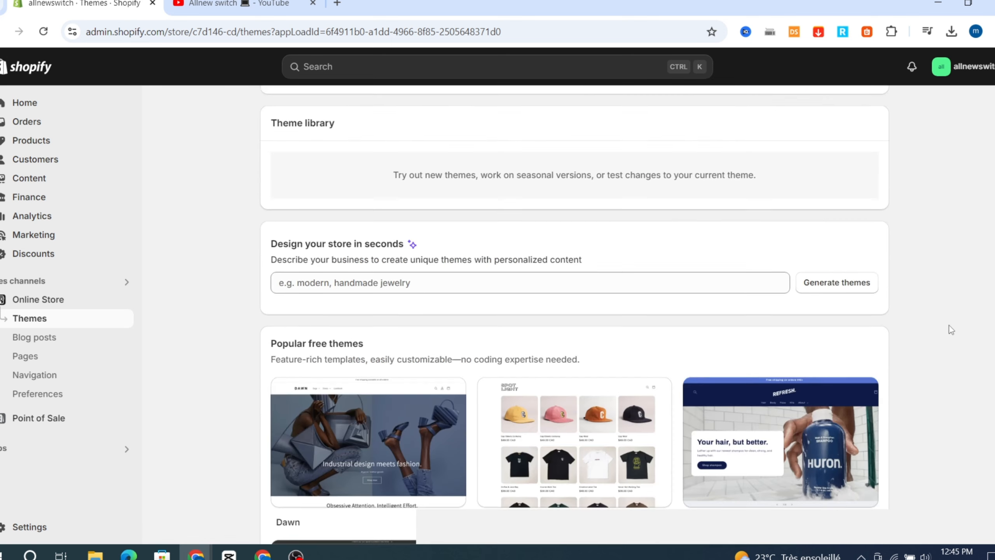
scroll(981, 371, "down", 6)
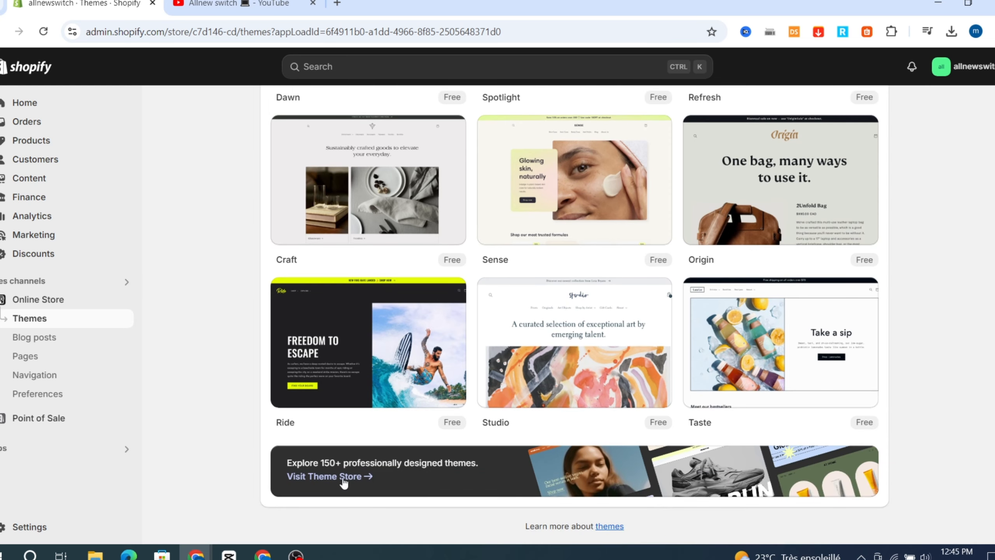
mouse_move(789, 365)
scroll(908, 394, "up", 3)
scroll(575, 314, "up", 2)
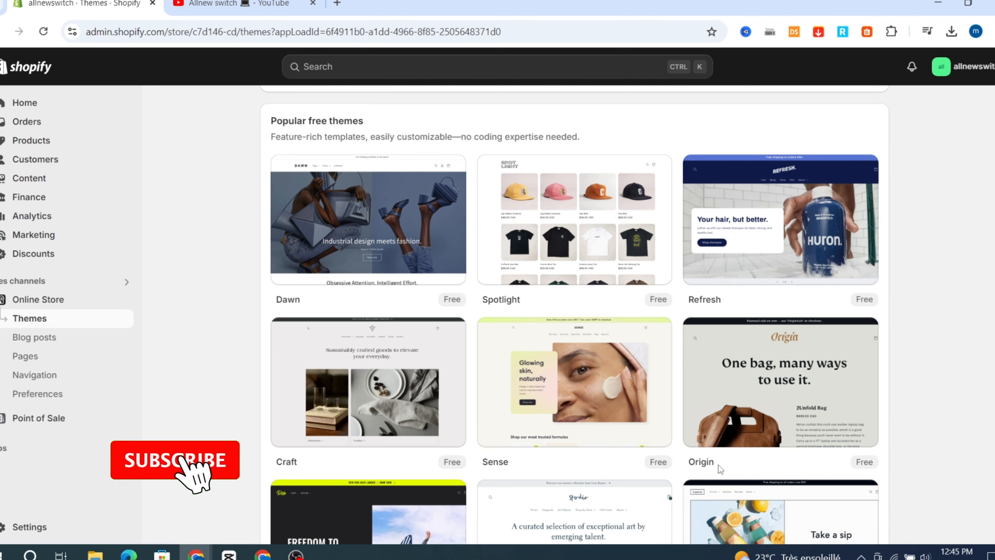
scroll(720, 469, "up", 10)
scroll(259, 424, "up", 2)
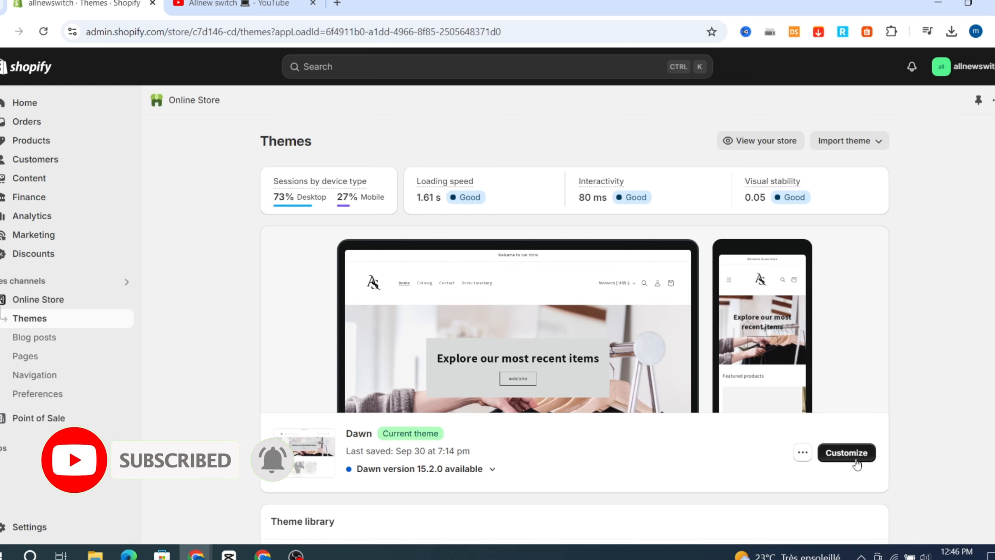
Open the current Dawn theme for customization and select the announcement bar in the home page preview.
left_click(845, 455)
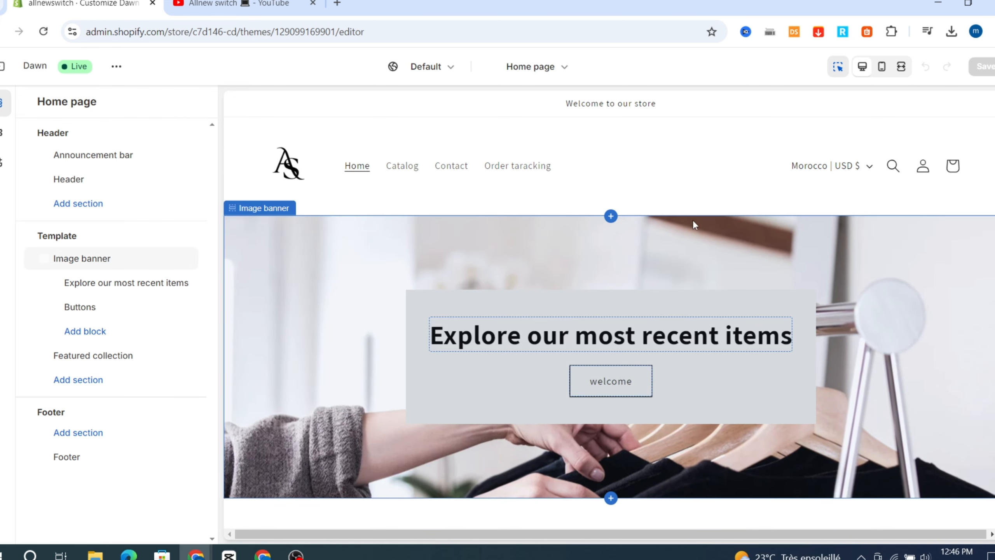
left_click(404, 103)
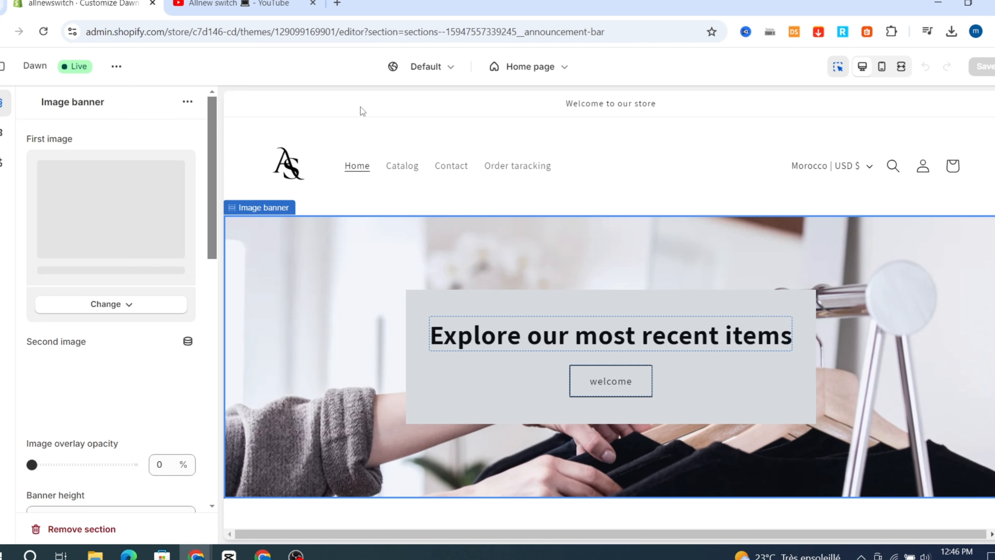
left_click(327, 115)
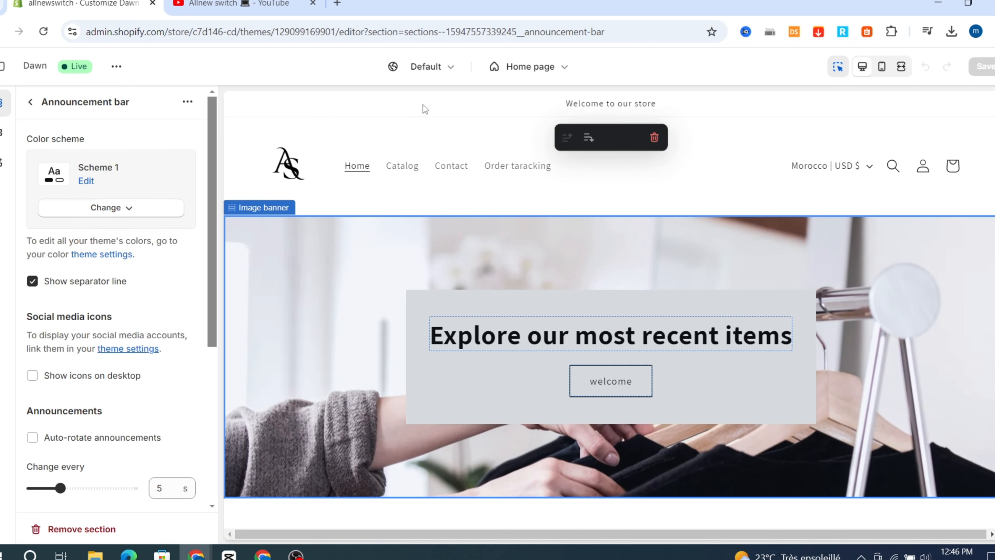
double_click(364, 116)
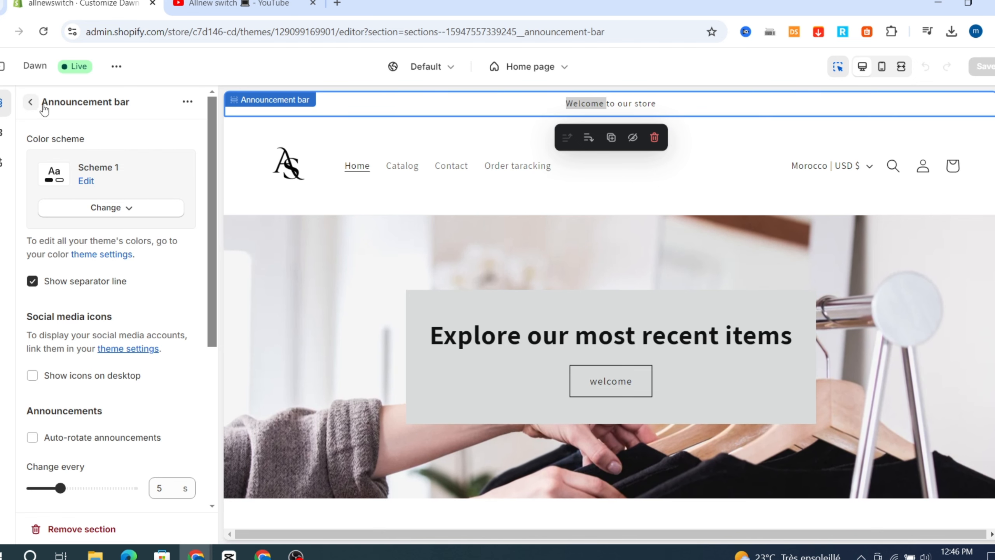
Replace the announcement bar's welcome message with the text "50% for order over 100$".
left_click(31, 102)
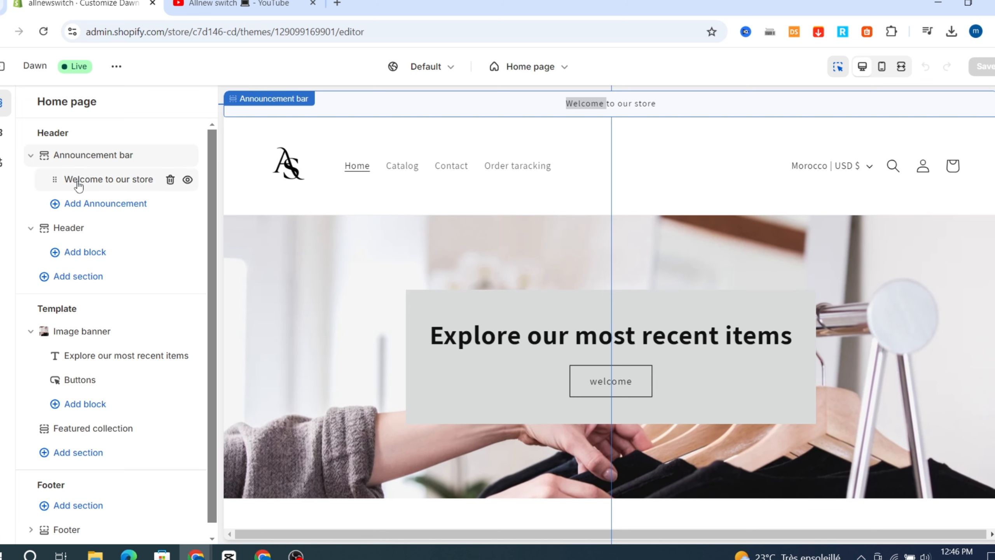
left_click(99, 184)
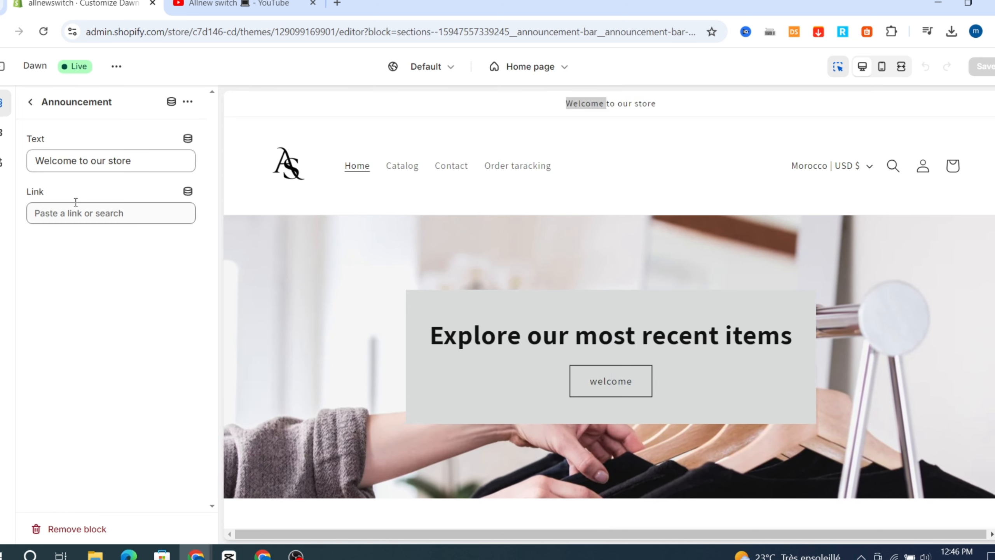
triple_click(85, 160)
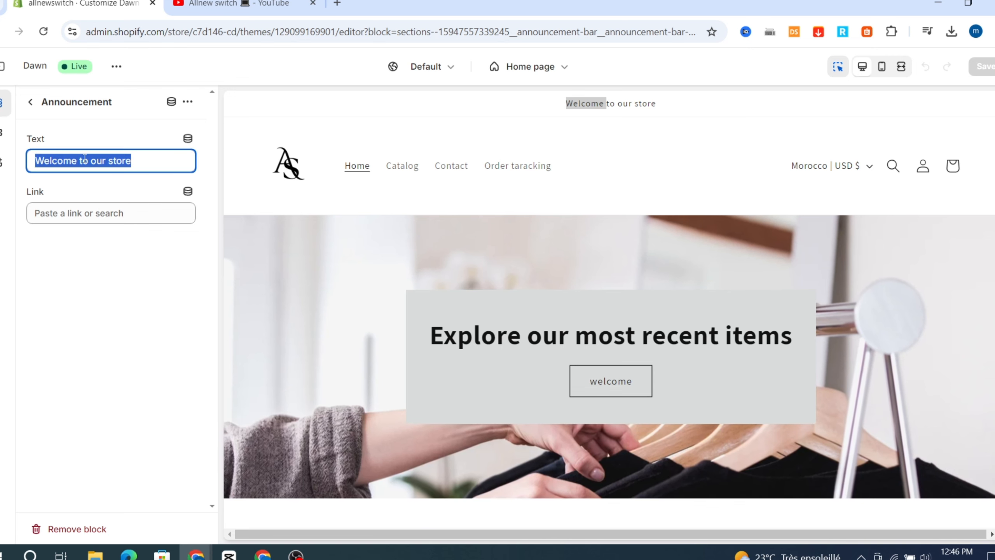
type("50")
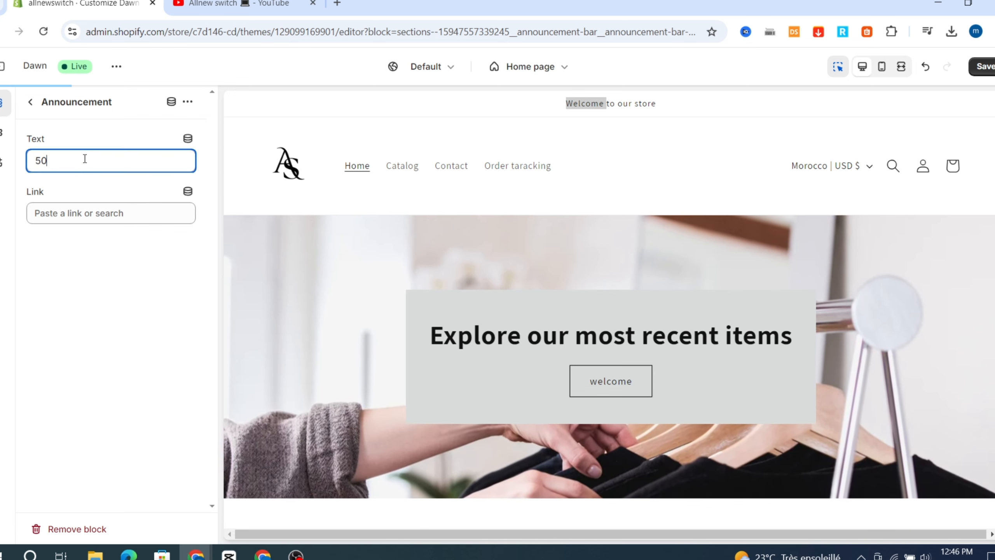
type("T")
key("BackSpace")
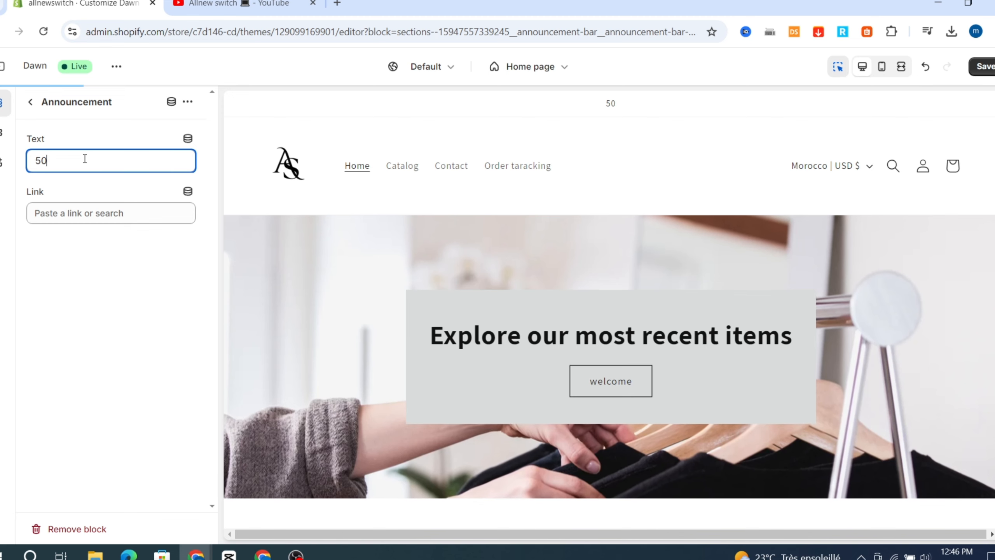
type("%")
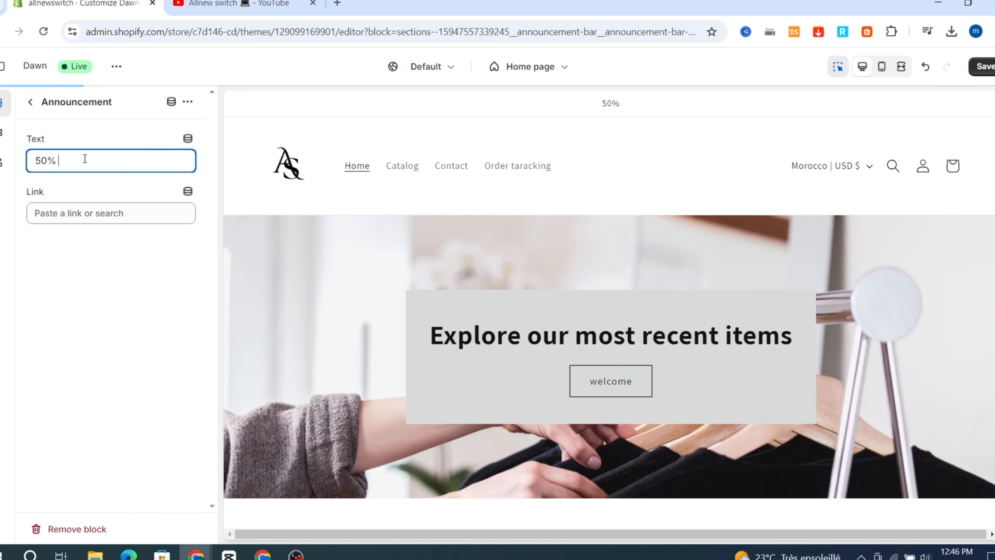
type(" for ")
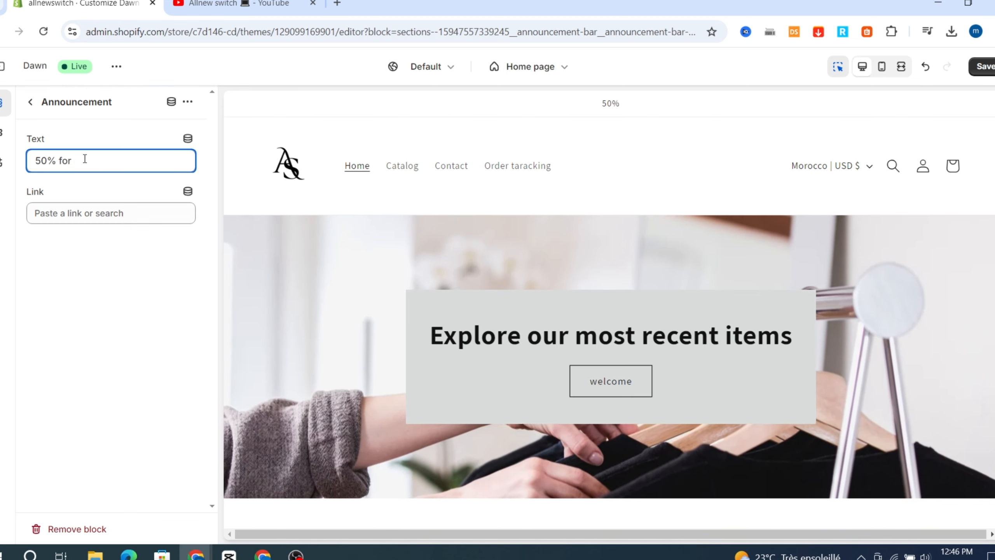
type("order ")
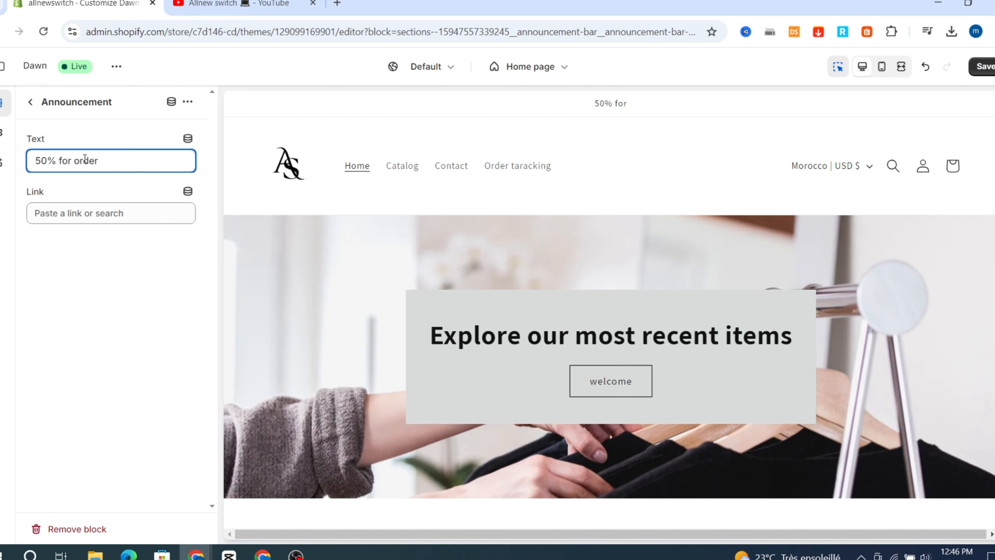
type("over 100$")
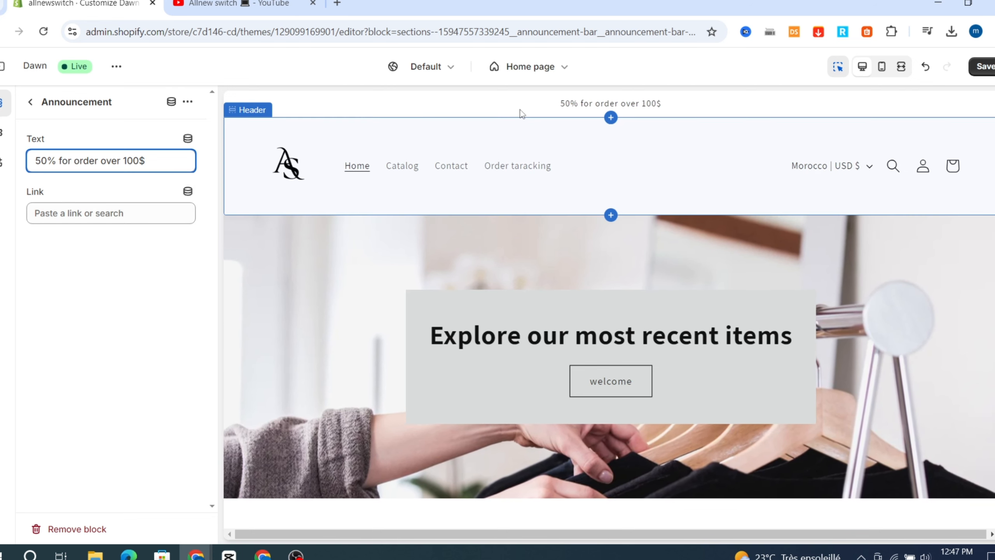
Set the header's desktop logo position to Top center.
left_click(302, 130)
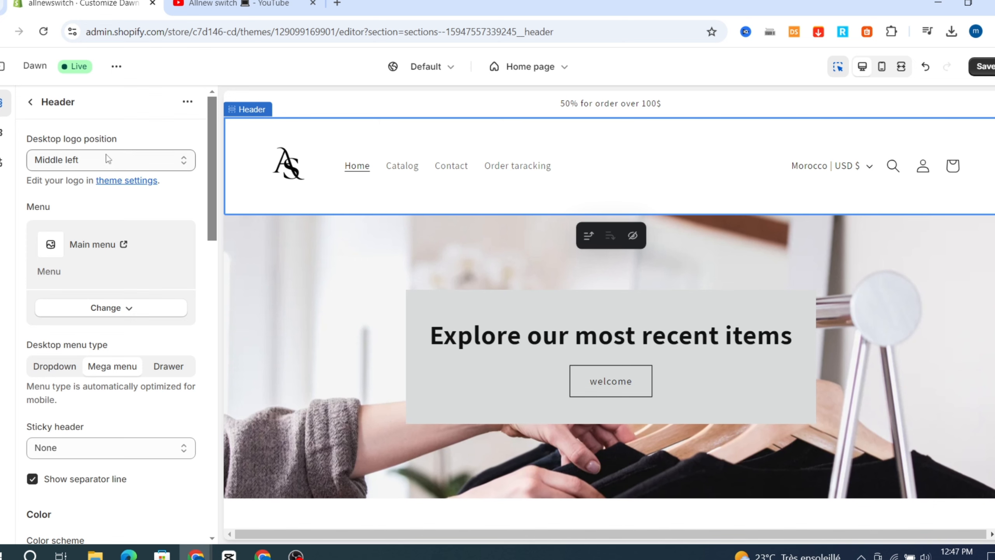
left_click(88, 159)
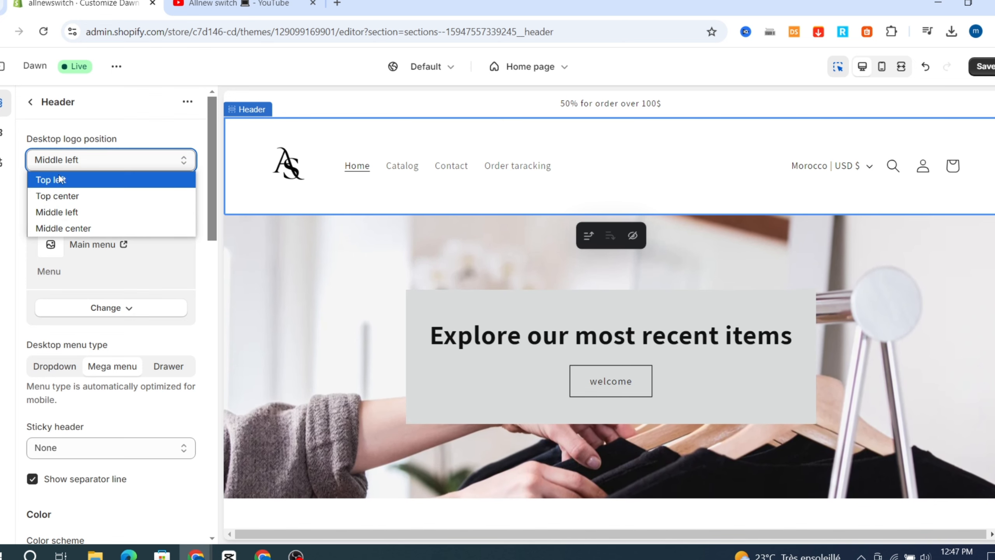
left_click(62, 197)
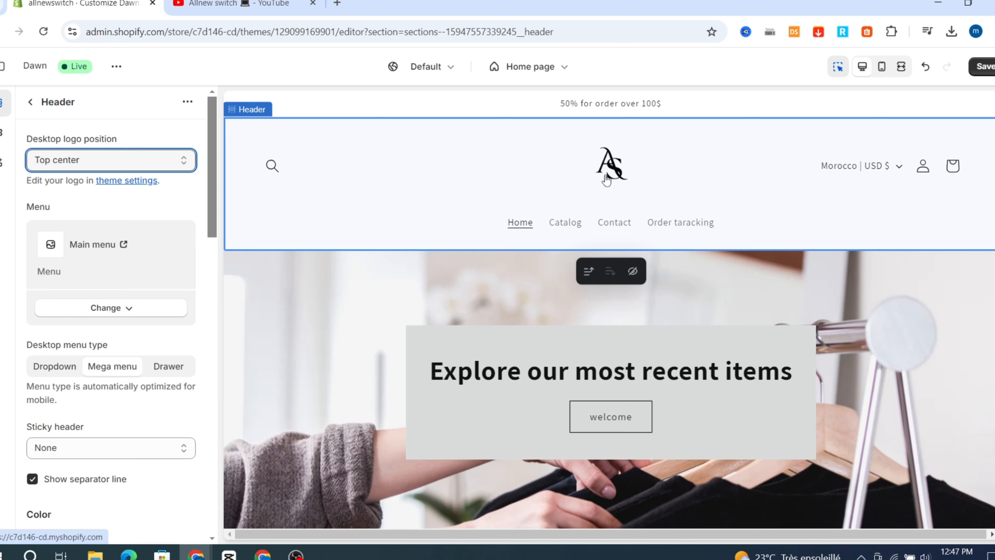
Remove the main menu from the header section.
scroll(102, 235, "down", 3)
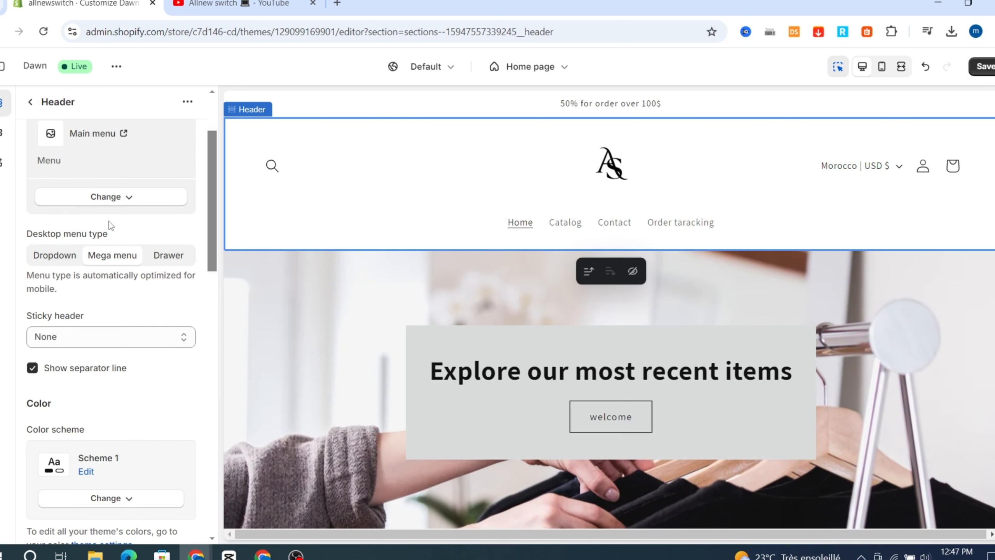
scroll(61, 151, "up", 2)
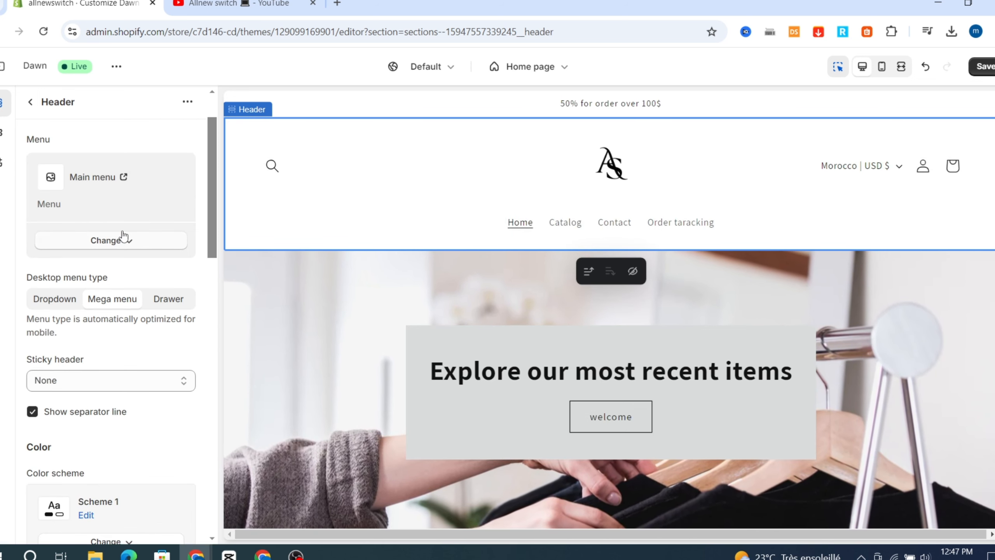
left_click(104, 241)
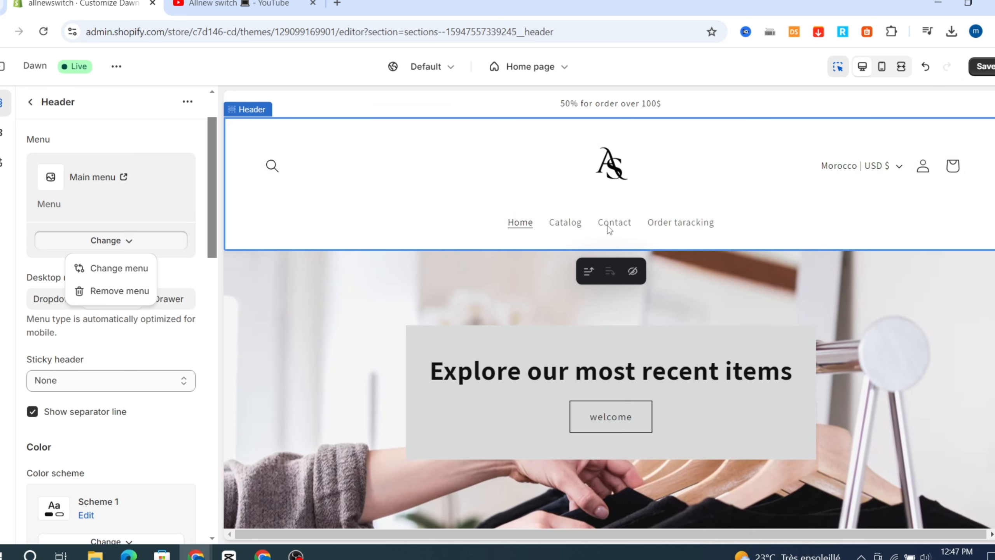
left_click(103, 293)
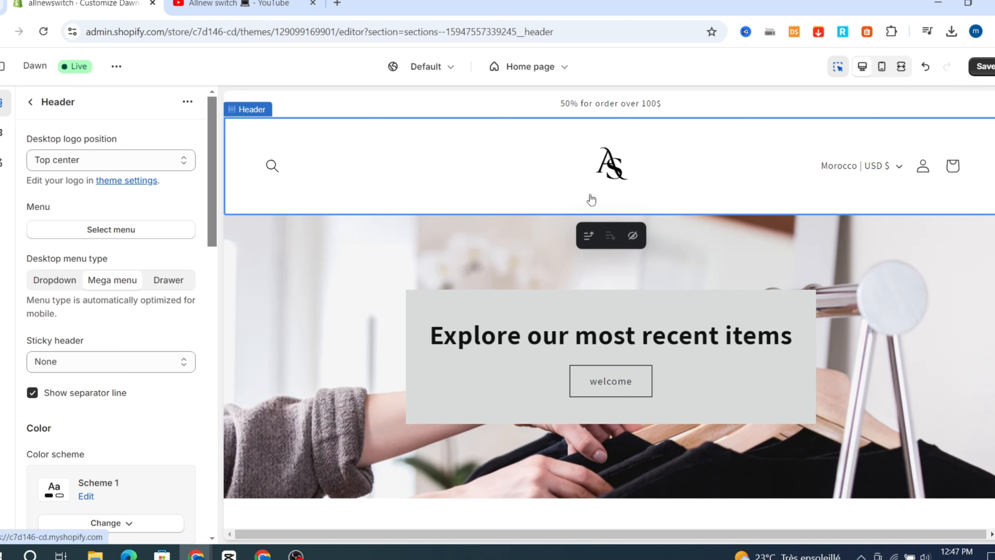
Start creating a new menu for the header and add an item linking to the Home page.
left_click(87, 231)
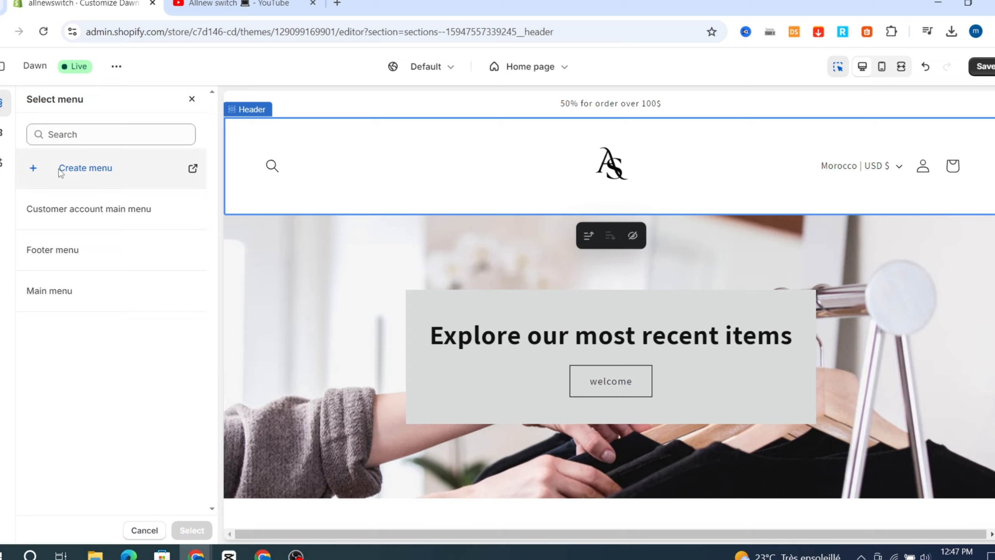
left_click(60, 173)
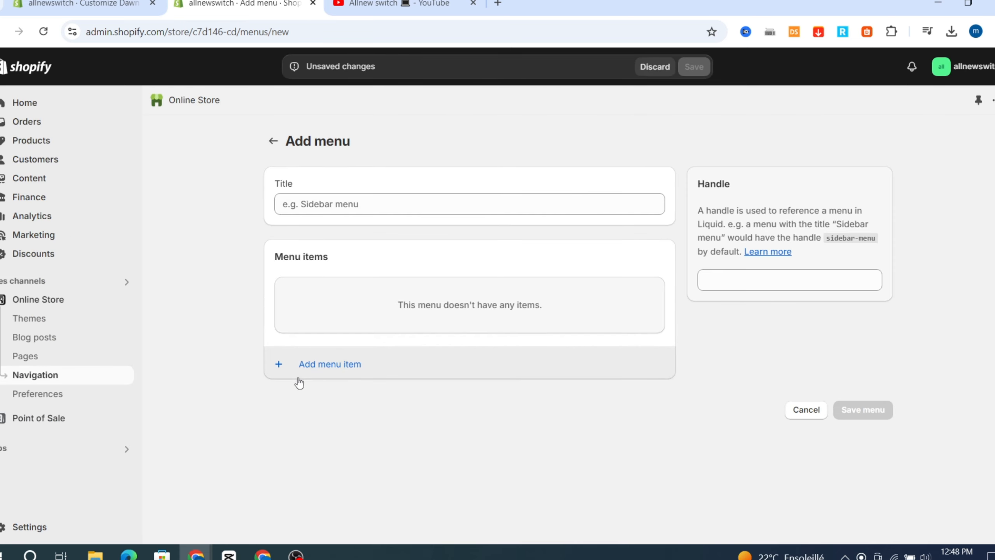
left_click(316, 368)
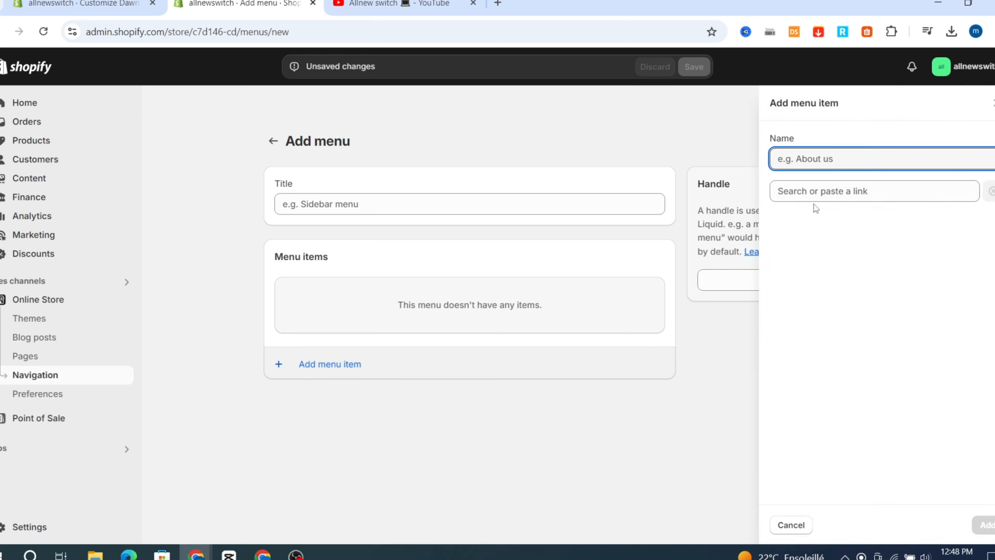
left_click(901, 192)
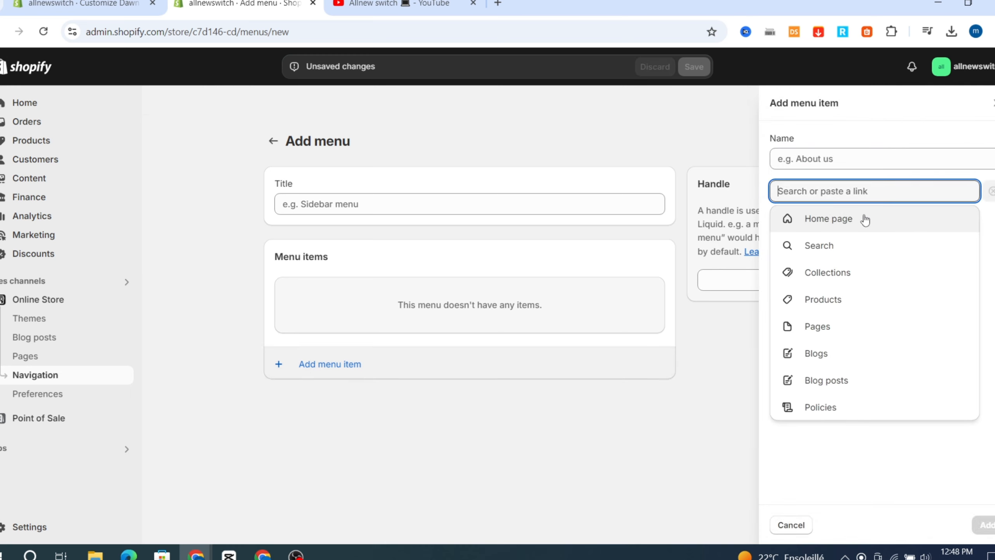
left_click(829, 219)
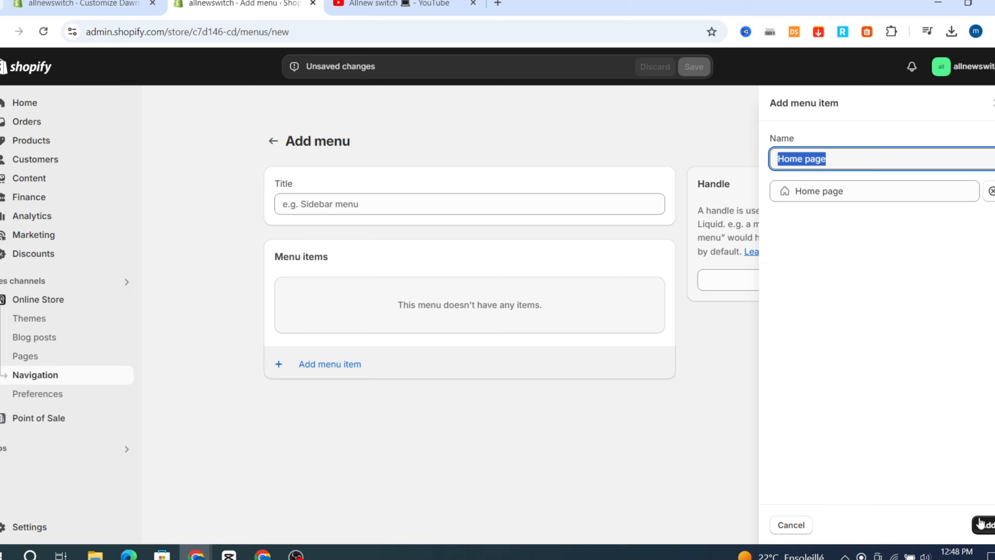
left_click(990, 533)
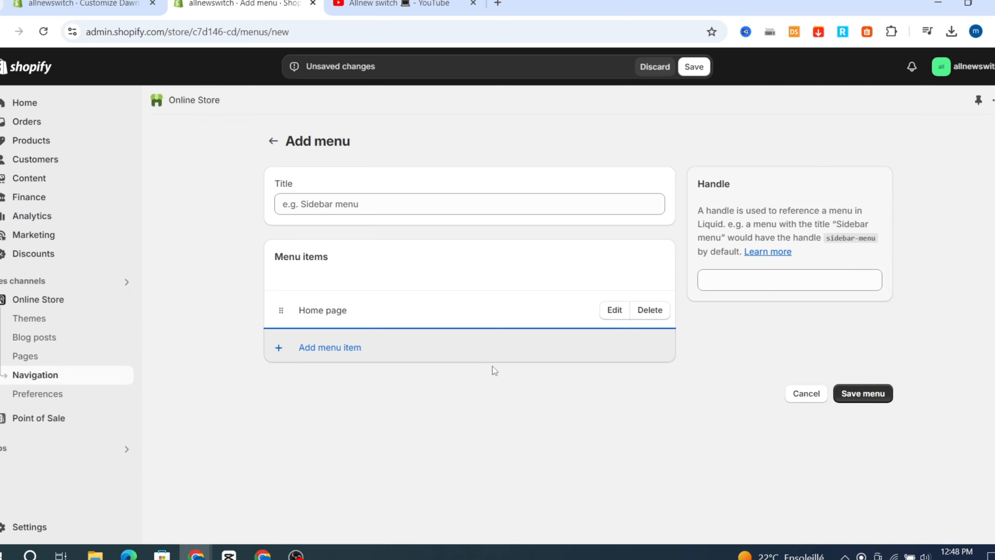
Add a menu item linking to the "Order taracking" page.
left_click(326, 348)
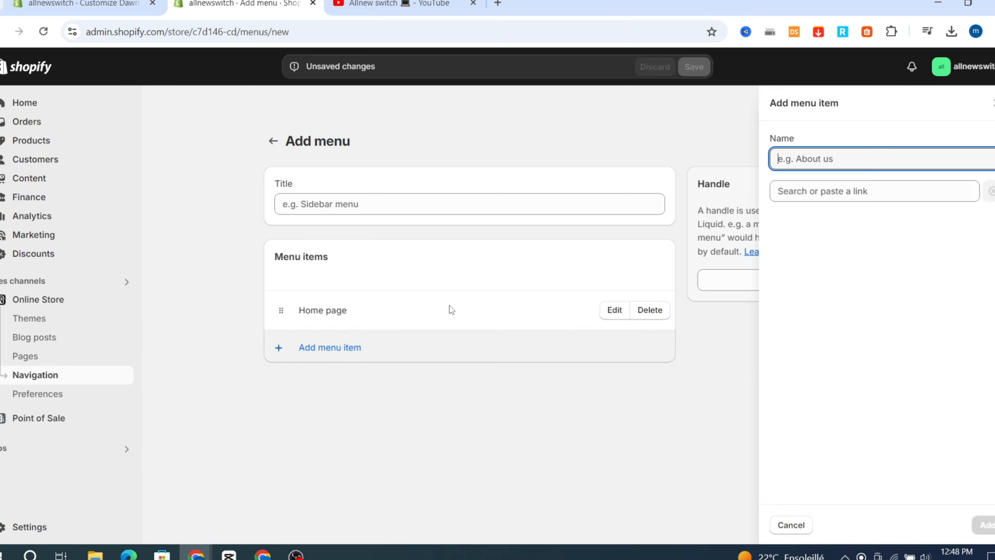
left_click(847, 192)
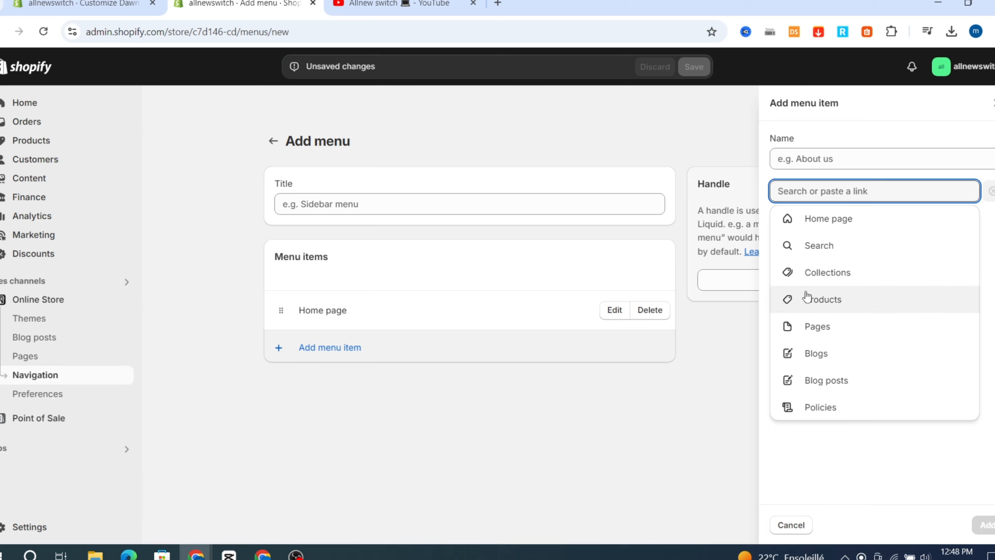
left_click(802, 327)
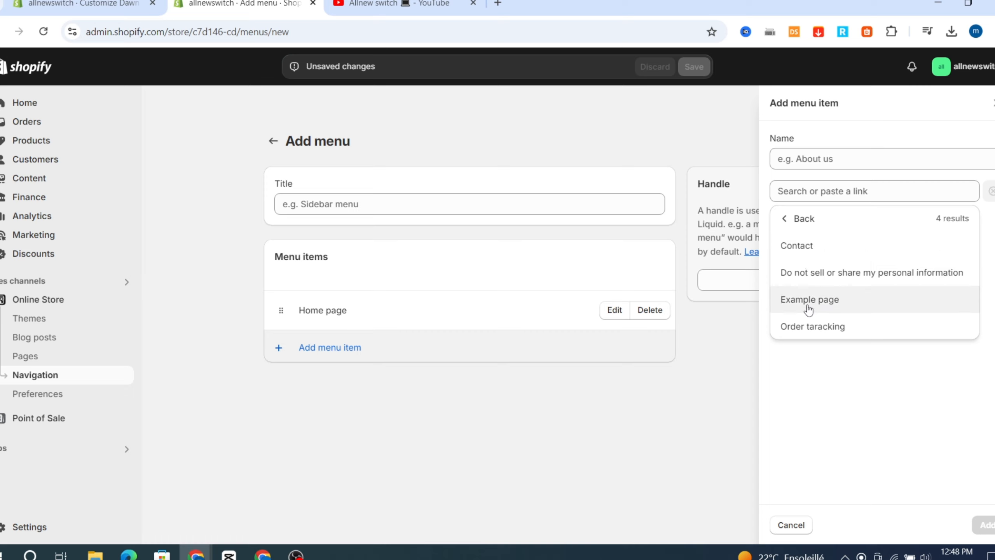
left_click(804, 329)
left_click(984, 527)
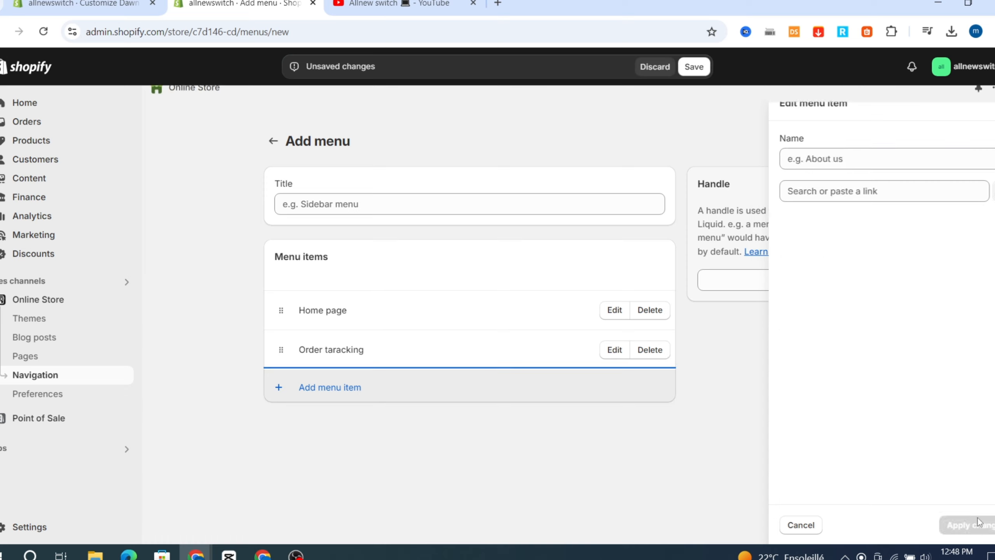
Add a menu item linking to All collections.
left_click(314, 387)
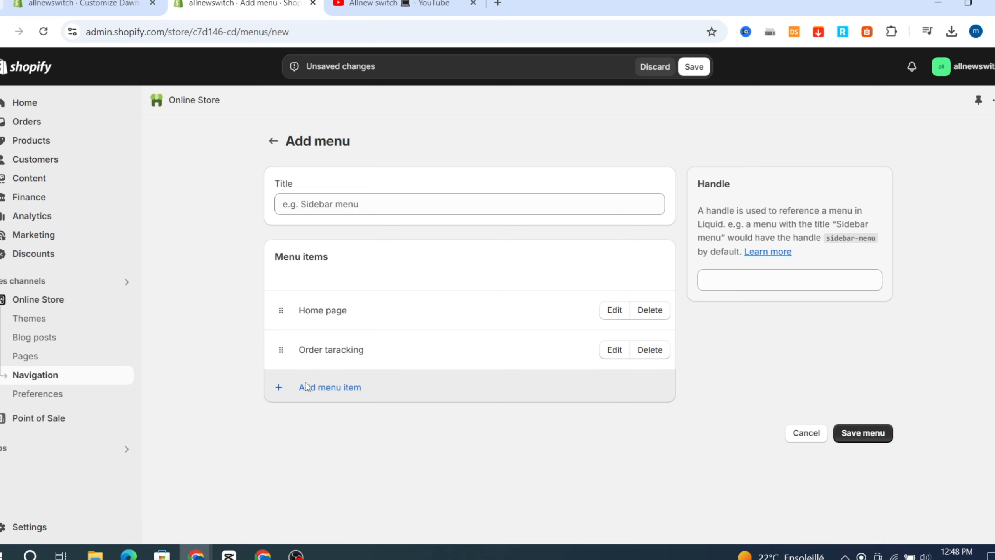
left_click(847, 192)
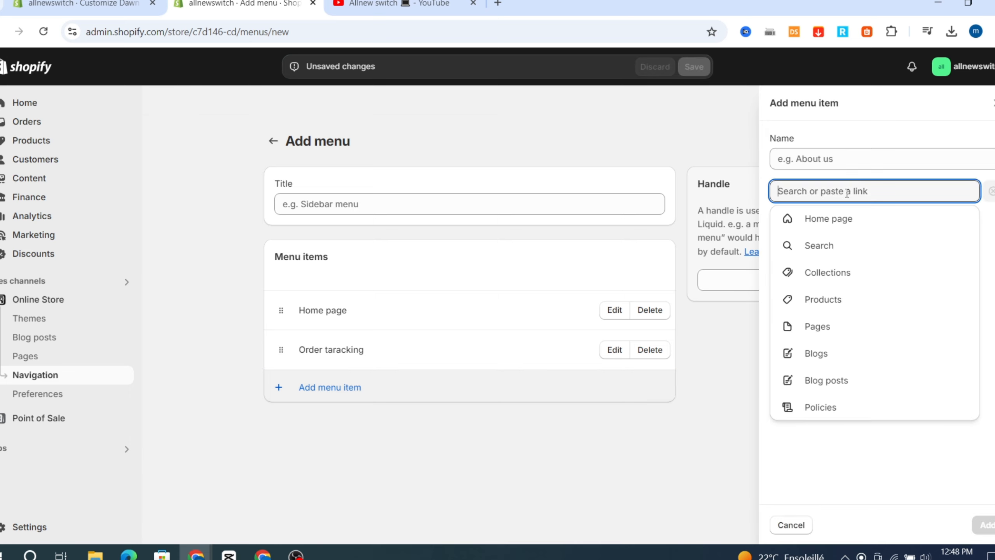
left_click(825, 276)
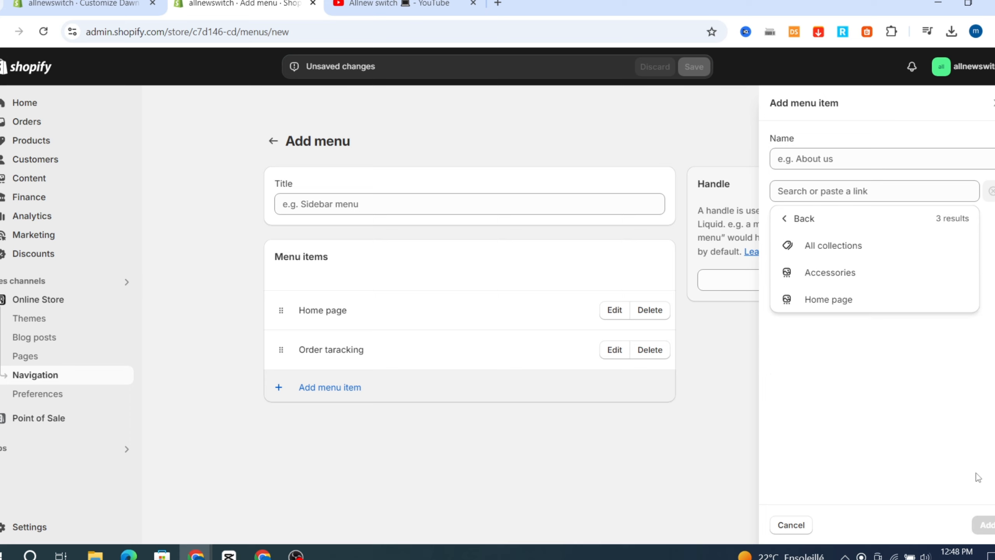
left_click(828, 247)
left_click(984, 524)
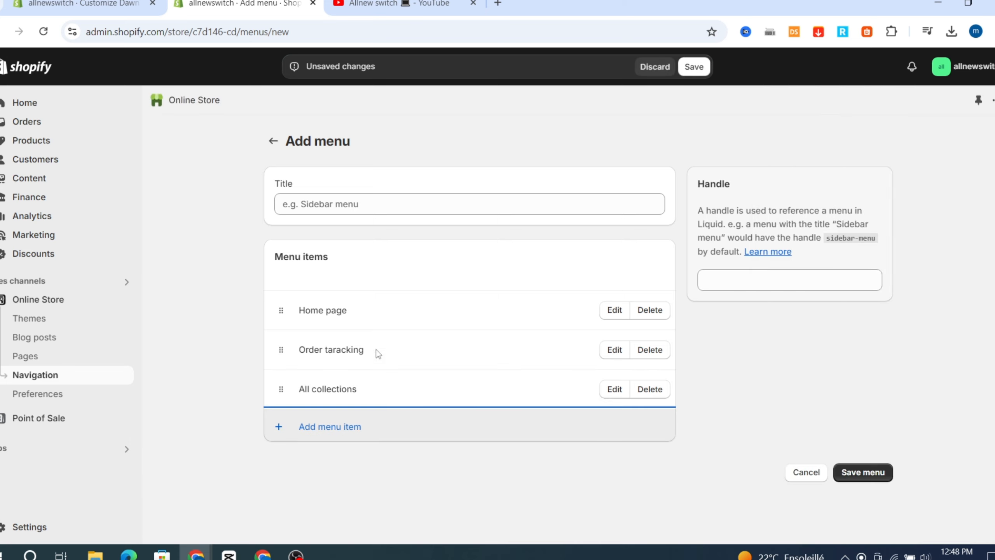
Title the new menu "menu naviagation" and save it.
left_click(864, 472)
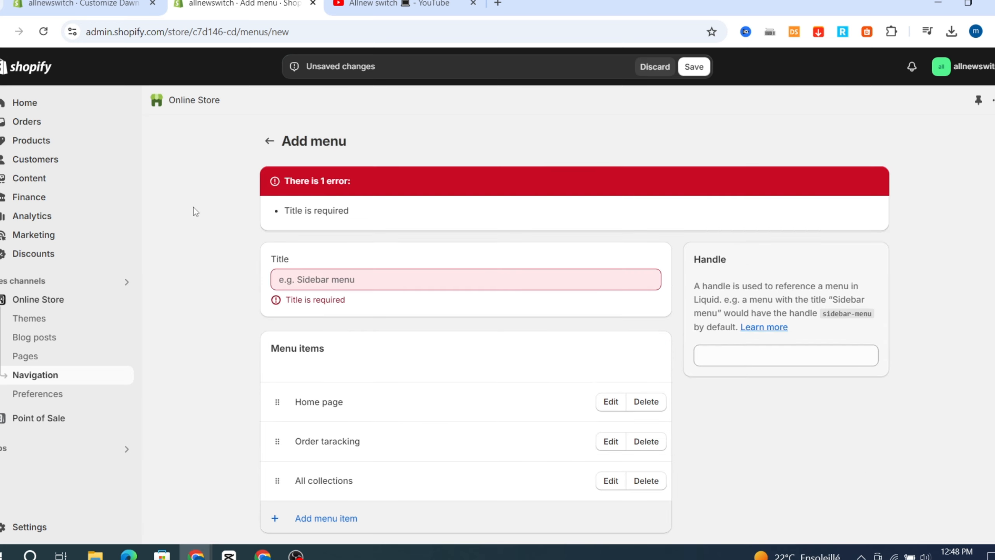
scroll(283, 196, "down", 1)
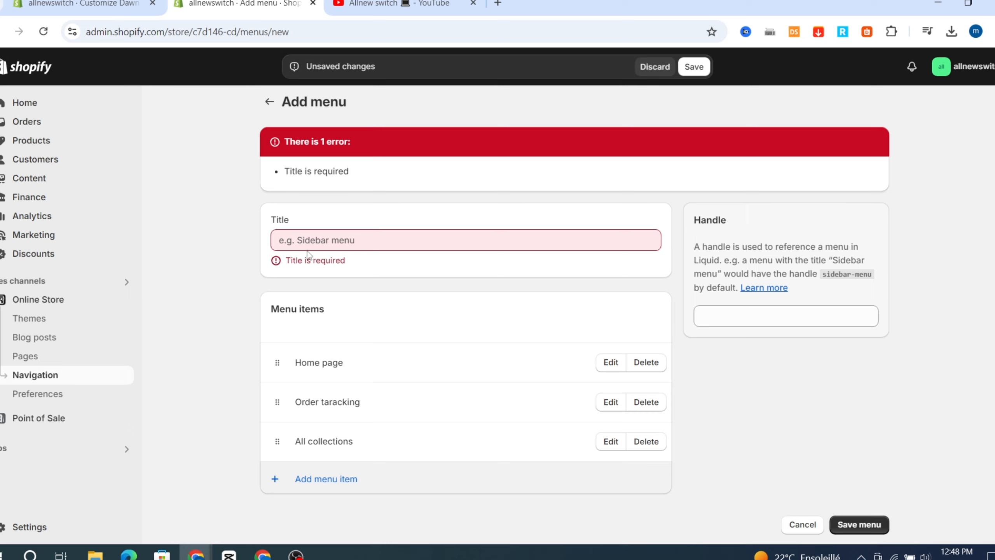
left_click(321, 242)
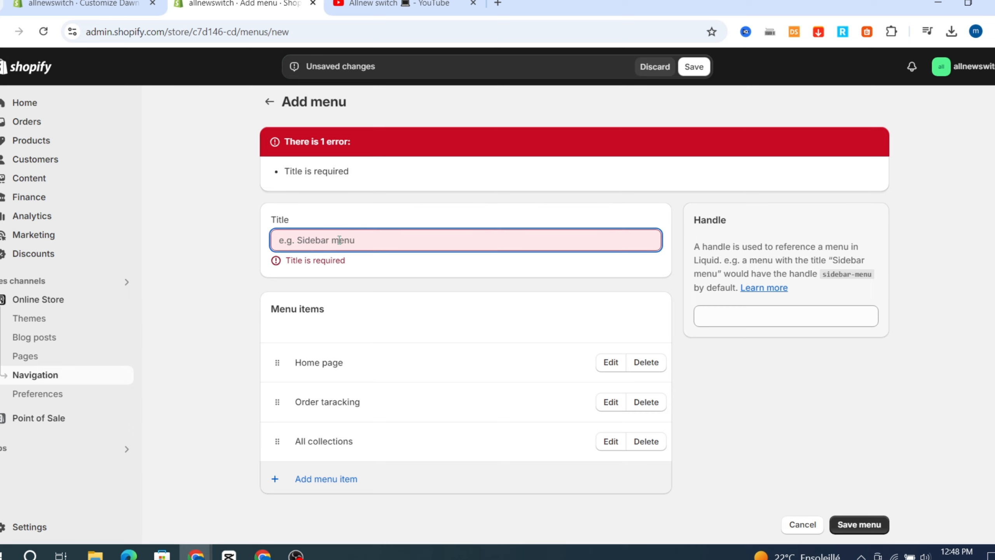
type("menu naviagation")
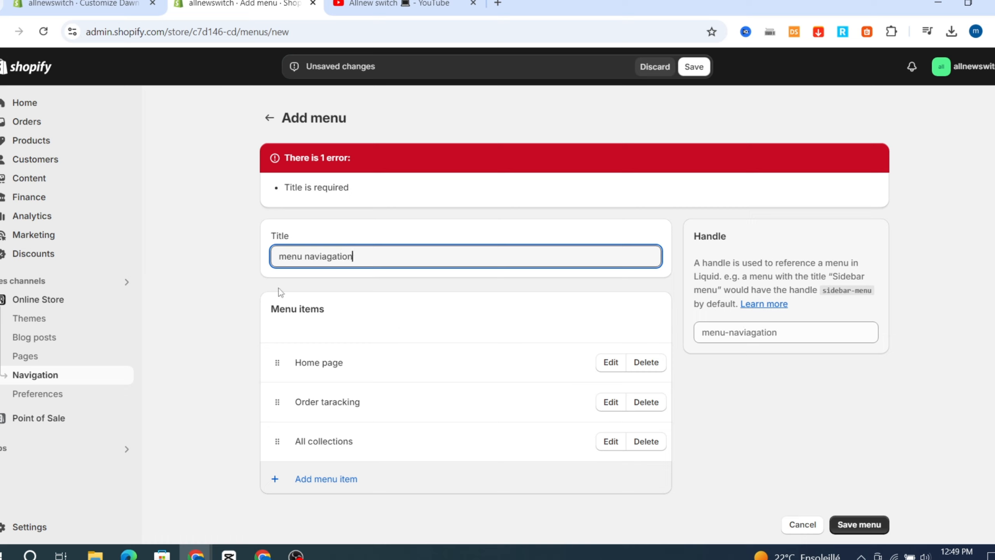
left_click(860, 525)
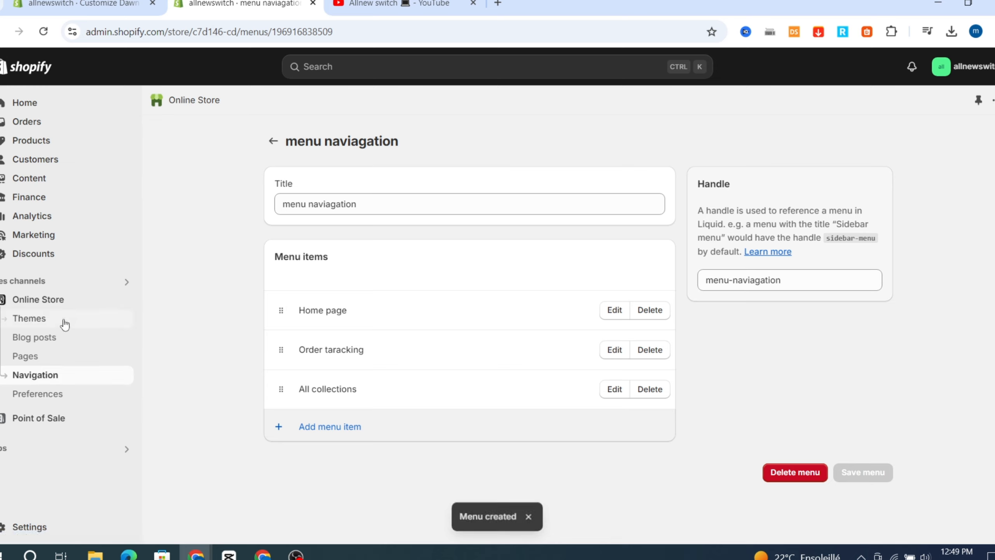
Open the Dawn theme for customization and set the header's desktop logo position to Top center.
left_click(50, 304)
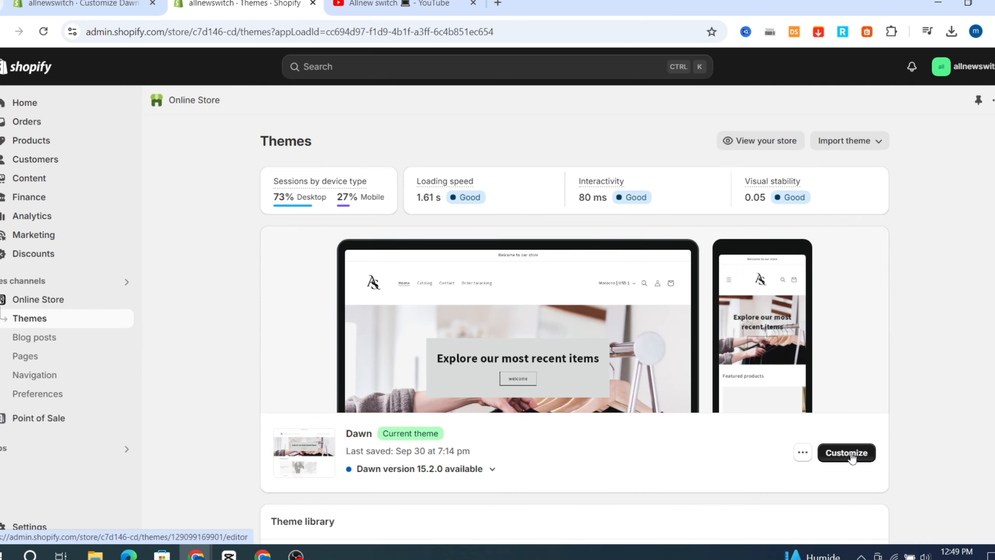
left_click(846, 451)
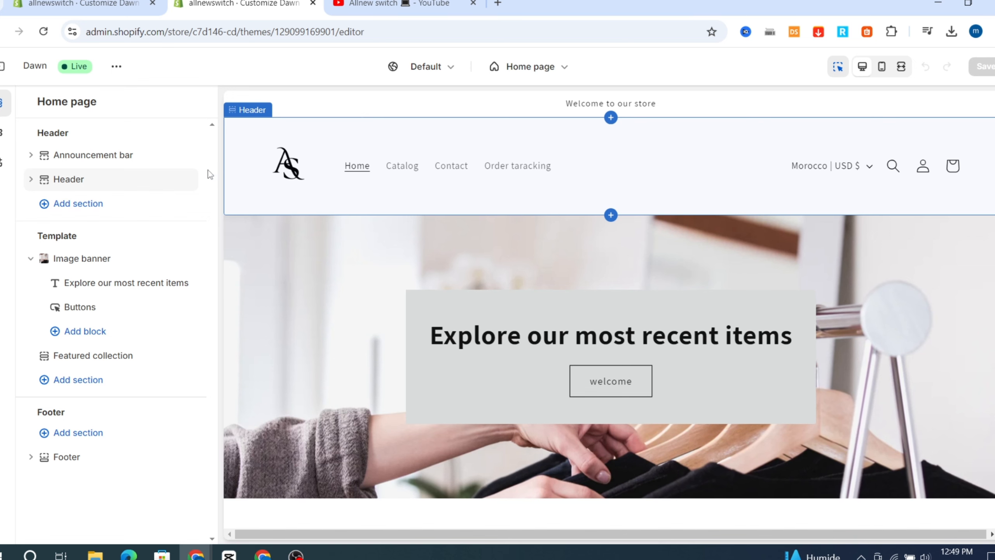
left_click(415, 169)
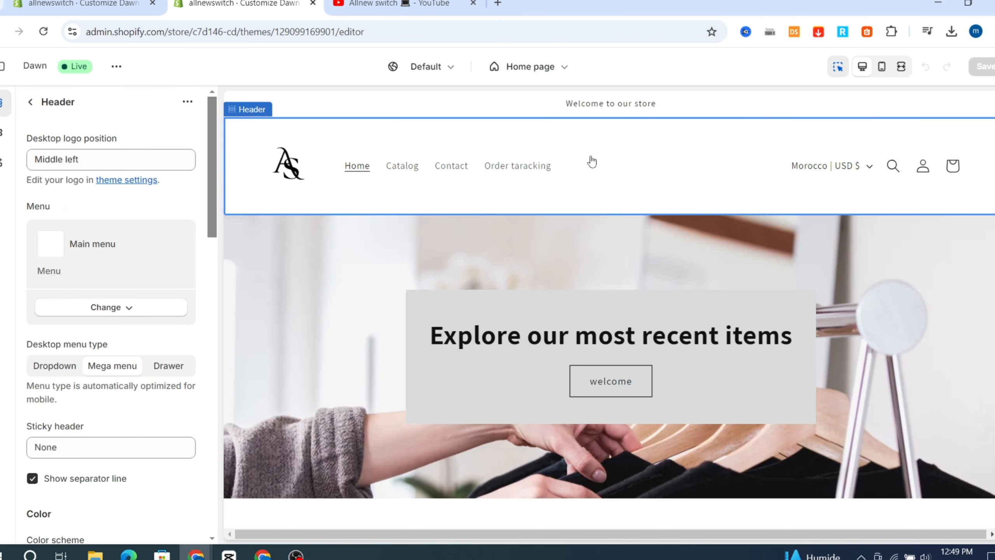
left_click(78, 164)
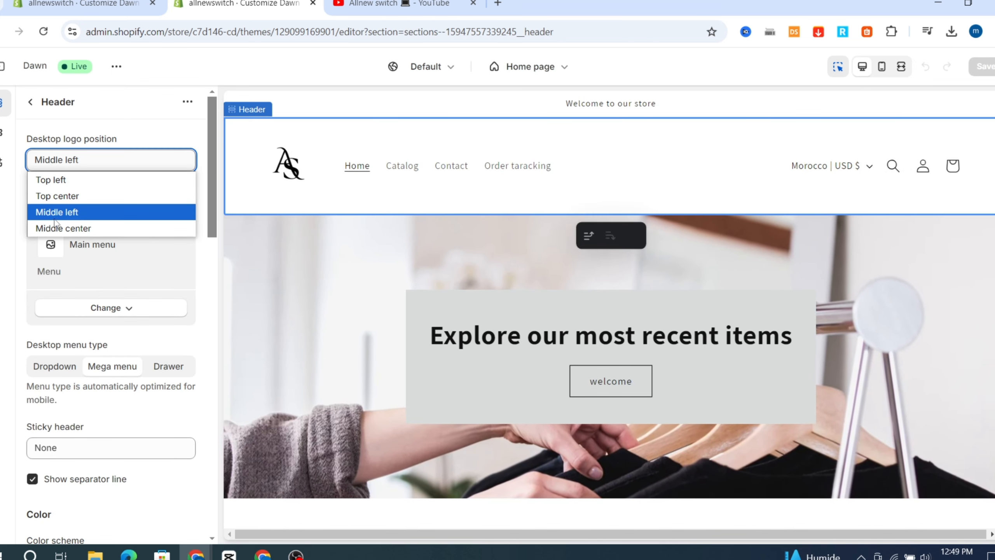
left_click(67, 196)
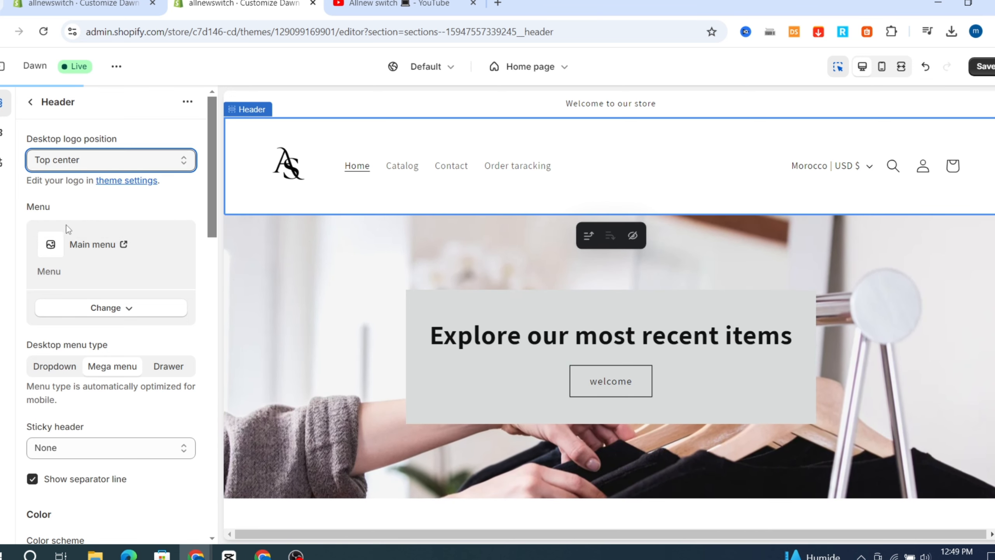
Try the header's sticky option set to Always in the page preview and set it back to None.
scroll(88, 318, "down", 3)
scroll(88, 318, "down", 2)
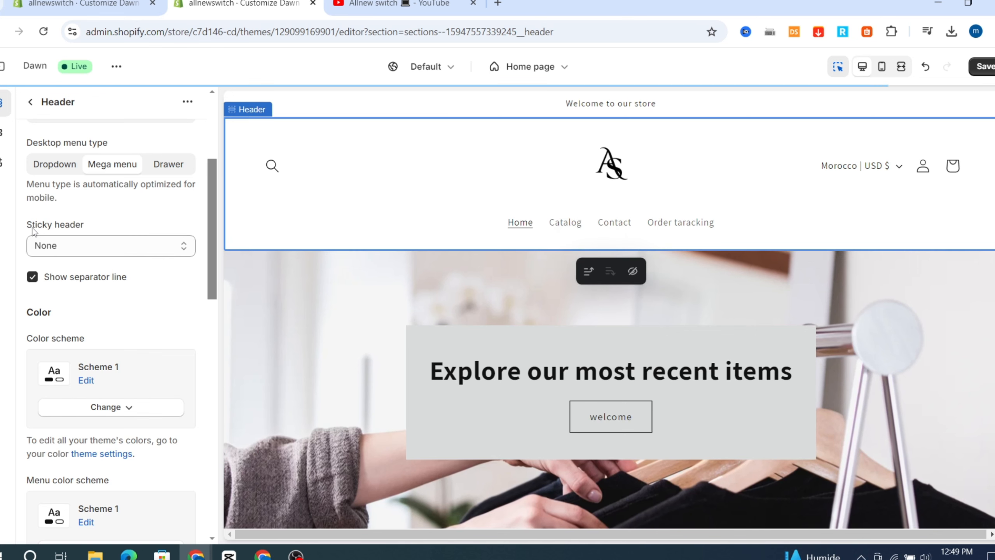
left_click(64, 248)
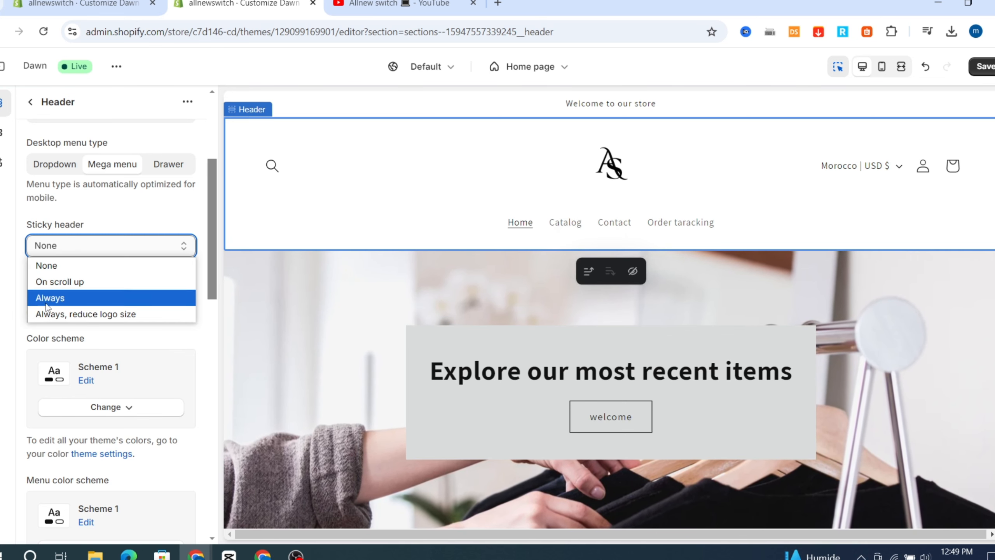
left_click(70, 281)
left_click(78, 245)
left_click(78, 298)
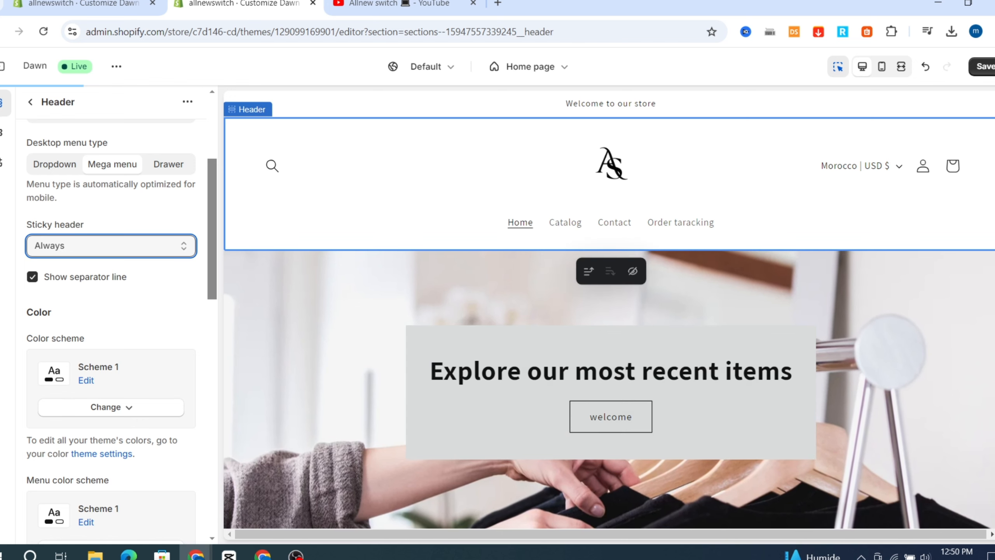
scroll(957, 278, "down", 5)
scroll(927, 302, "down", 8)
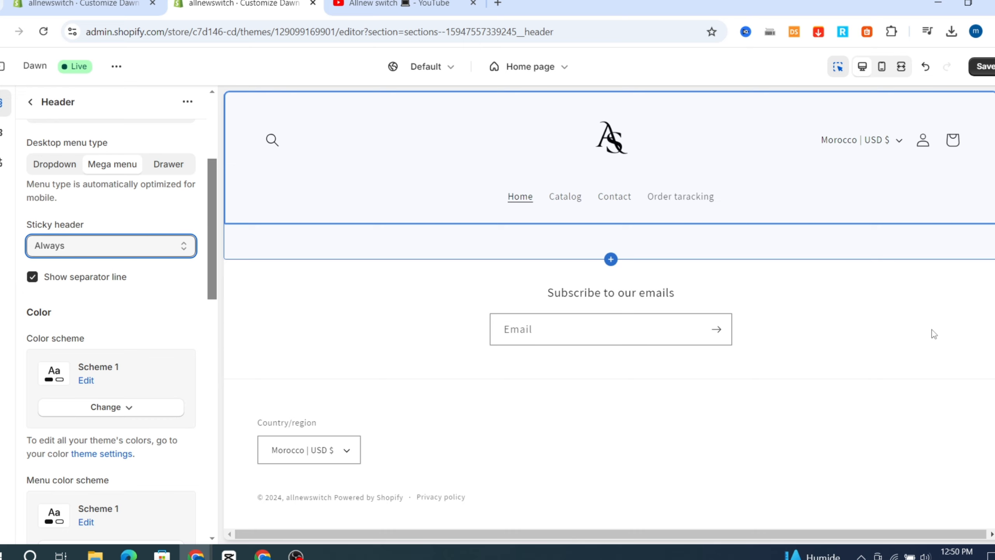
scroll(928, 336, "up", 10)
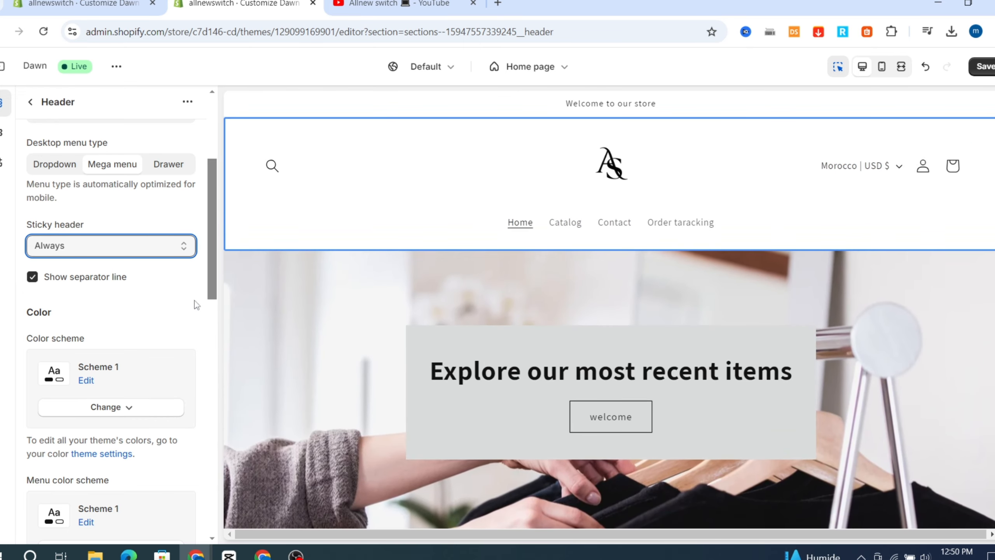
left_click(79, 252)
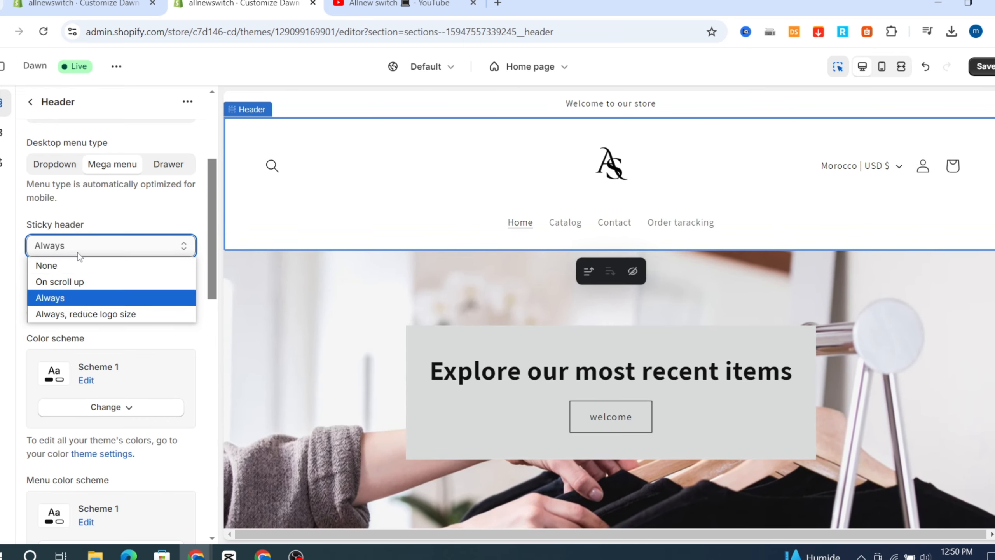
left_click(50, 266)
Review the individual colors defined in the header's Scheme 1 color scheme.
scroll(103, 335, "down", 3)
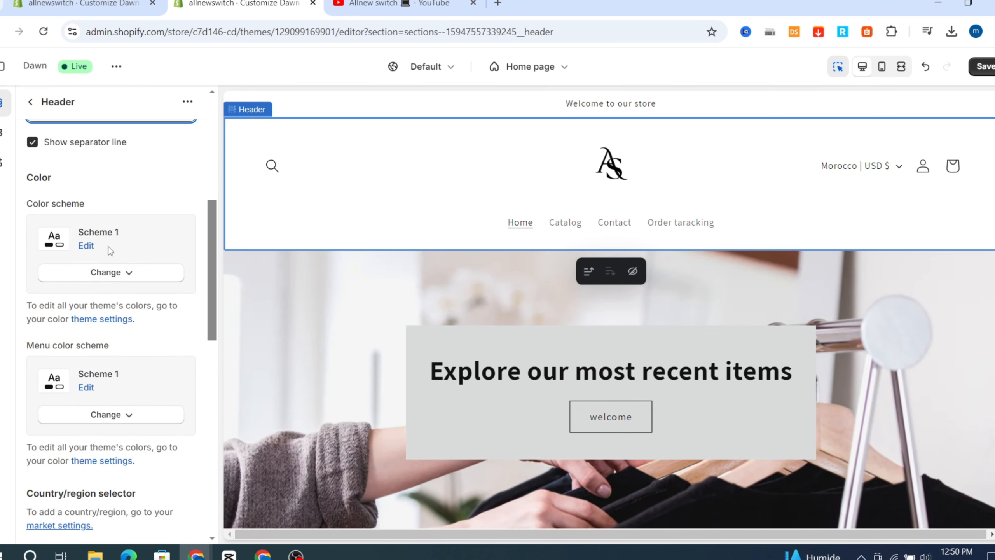
left_click(83, 246)
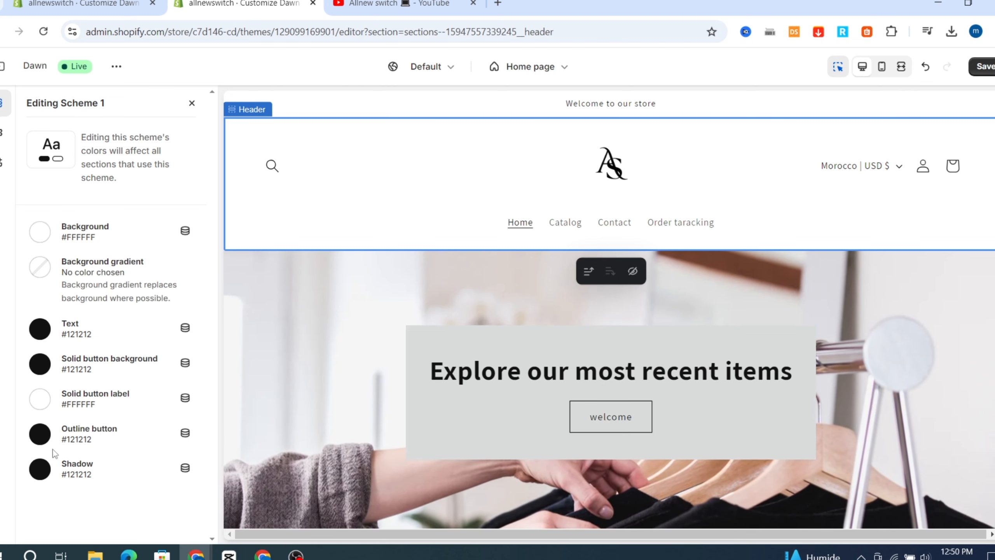
left_click(192, 103)
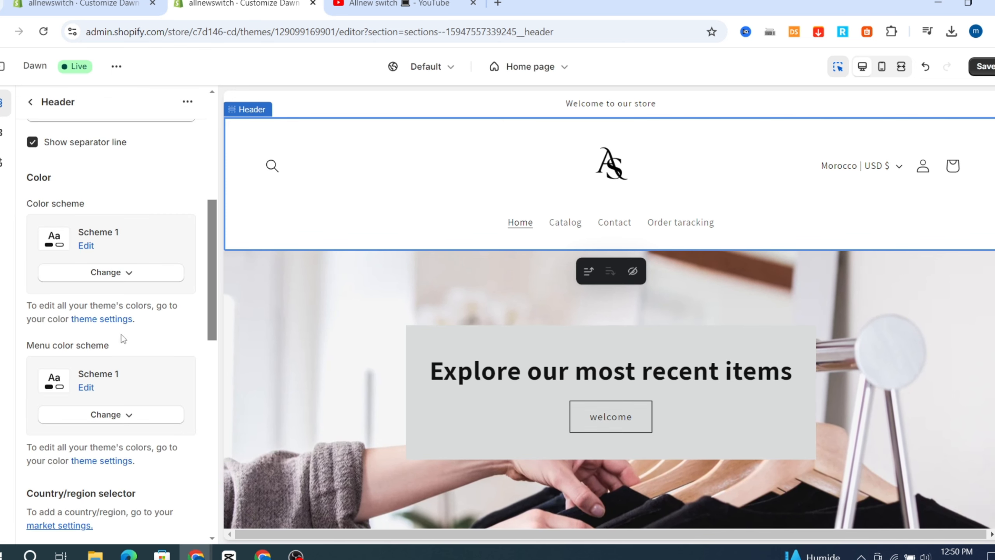
Switch the country/region in the previewed store header to United States.
scroll(122, 337, "down", 5)
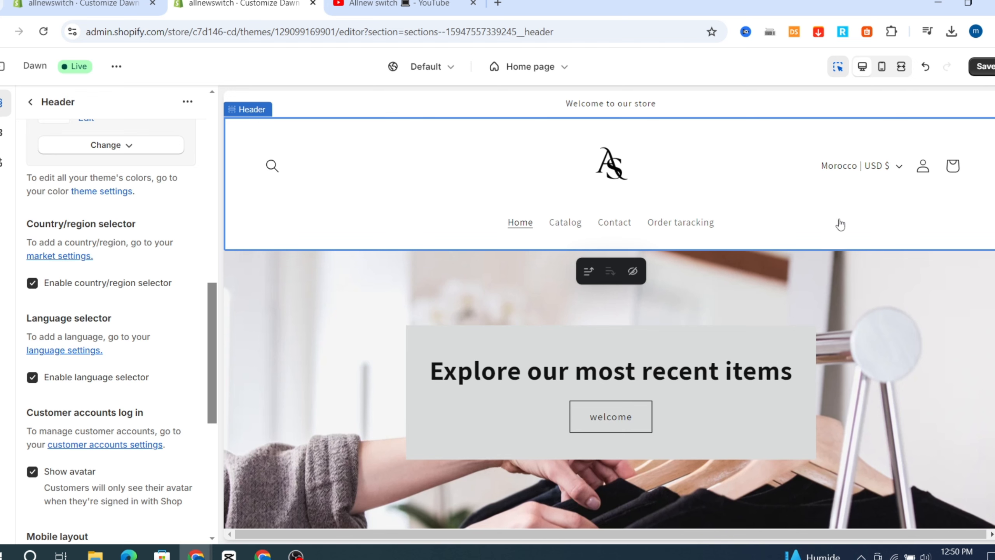
left_click(860, 169)
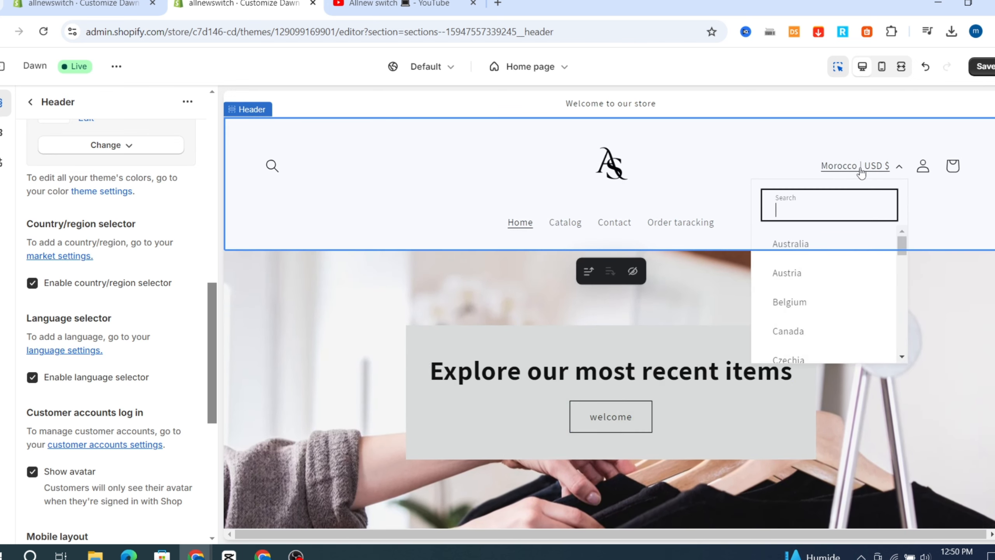
scroll(793, 338, "down", 10)
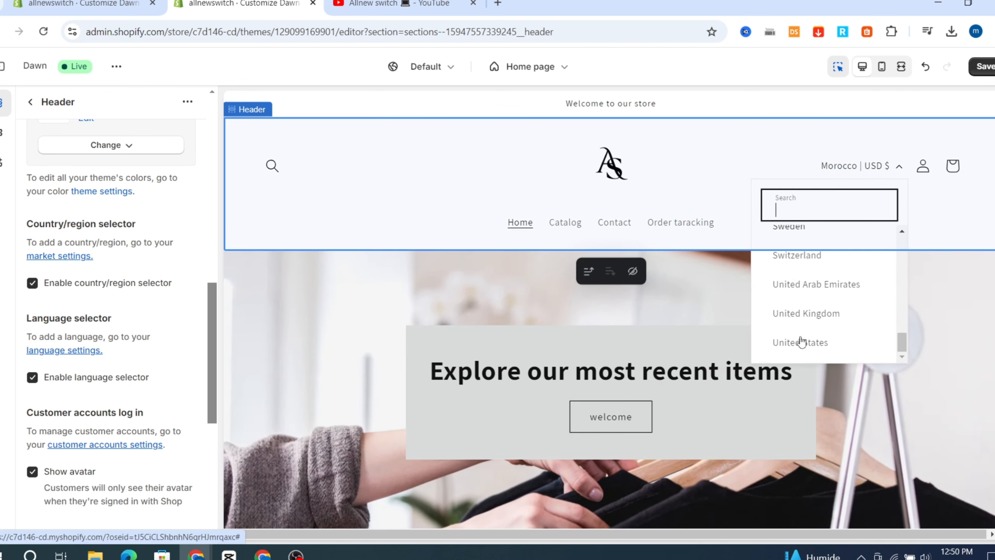
left_click(801, 344)
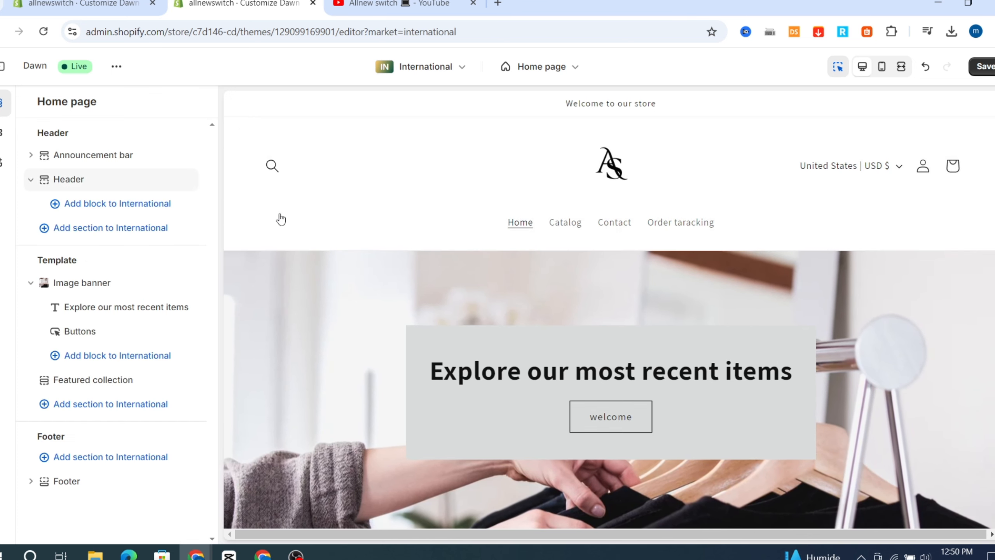
In the header settings, disable Show avatar for customer accounts and set the mobile logo position to Center.
scroll(352, 165, "down", 2)
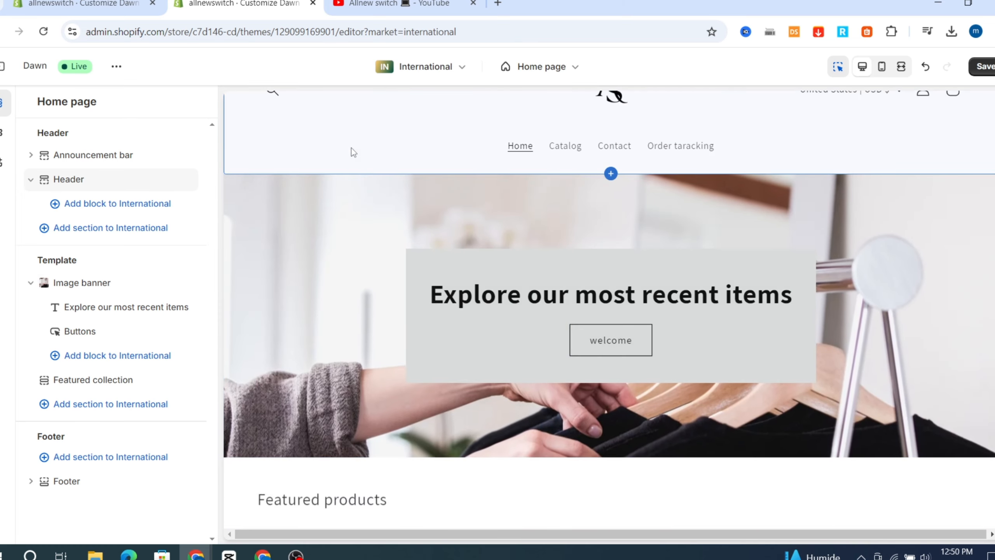
scroll(335, 152, "up", 2)
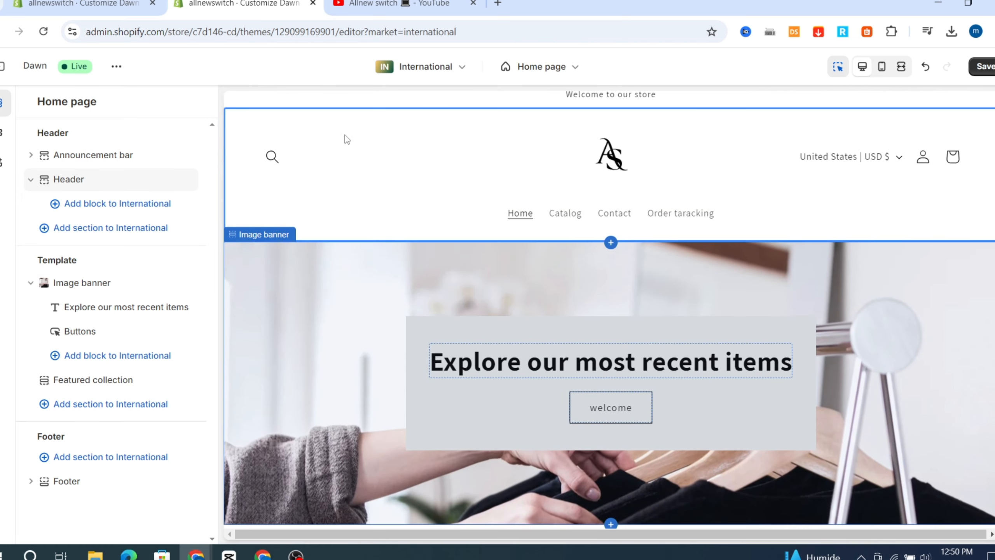
left_click(342, 153)
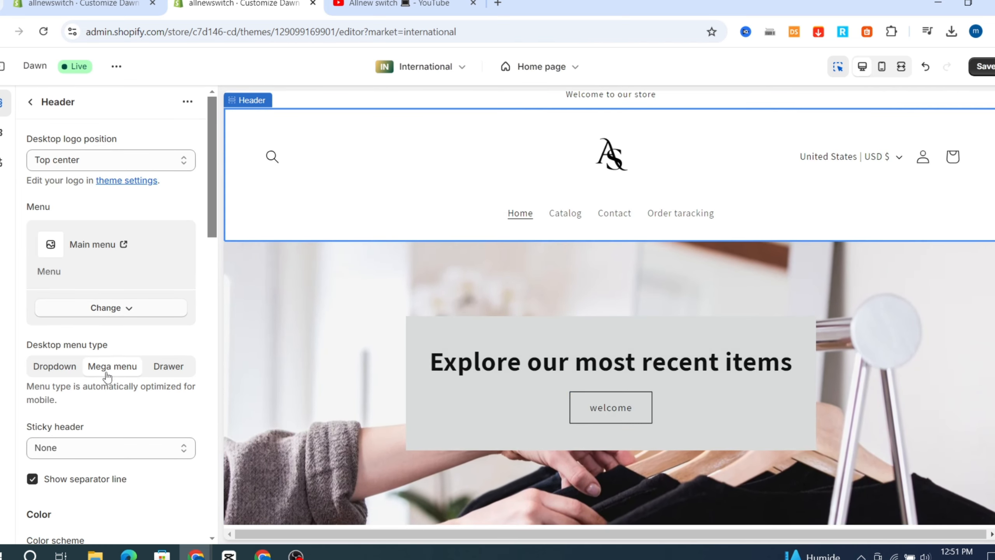
scroll(93, 416, "down", 10)
scroll(78, 387, "down", 7)
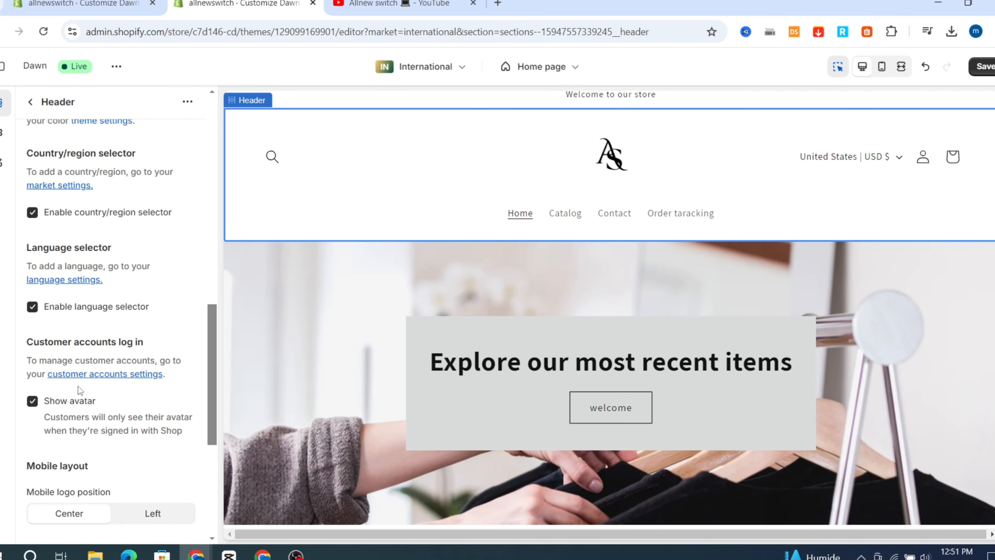
scroll(81, 390, "down", 3)
scroll(34, 177, "up", 2)
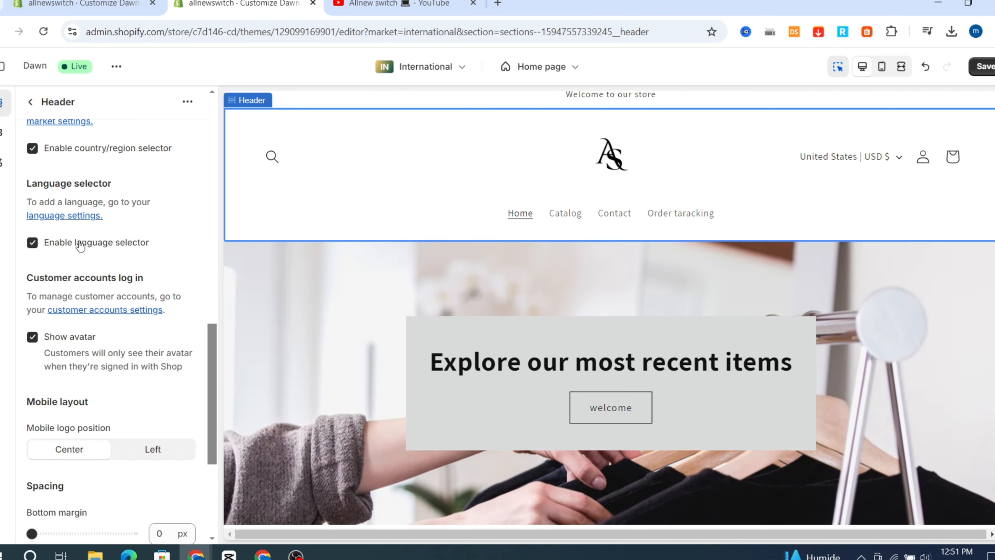
left_click(33, 339)
scroll(79, 353, "down", 3)
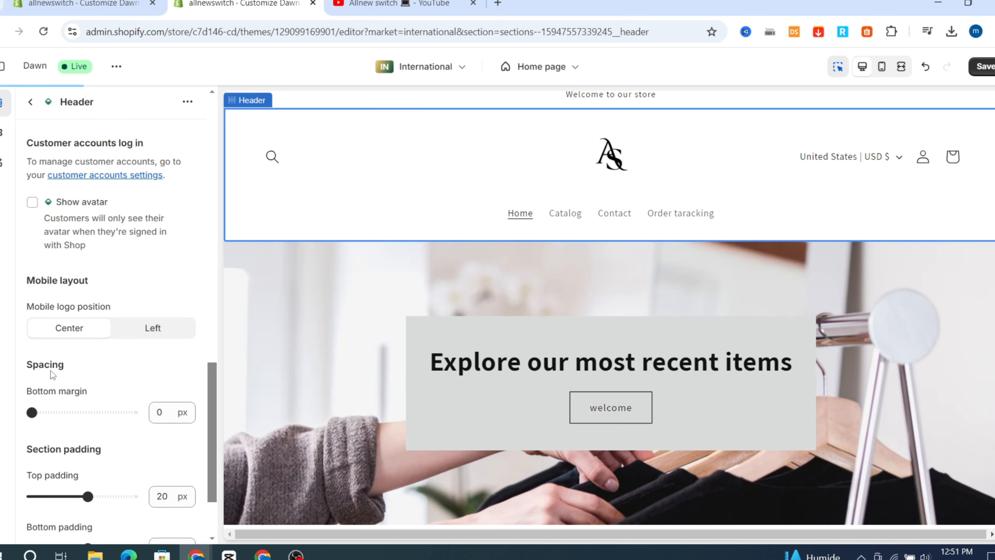
left_click(67, 332)
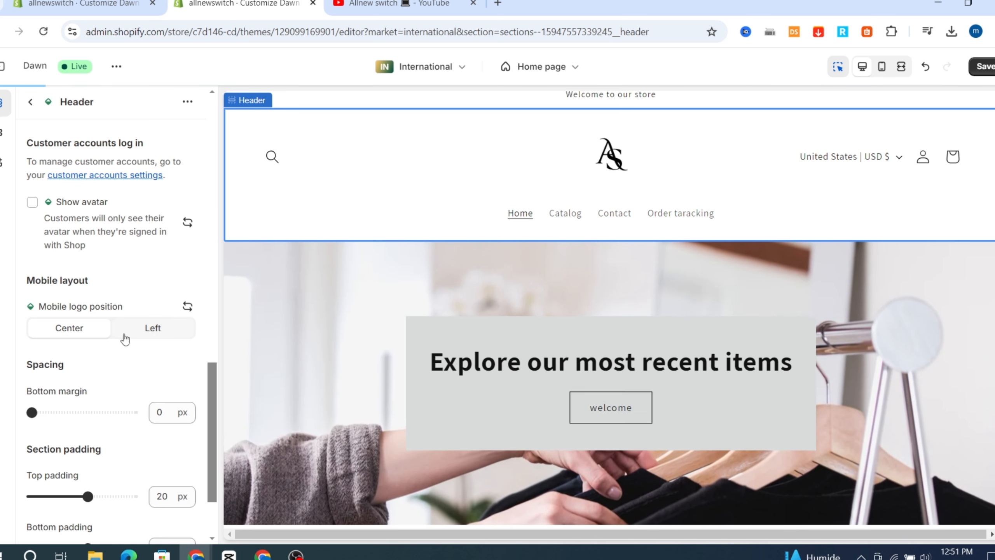
Set the header's top padding to 8 px and its bottom padding to 12 px.
scroll(45, 359, "down", 3)
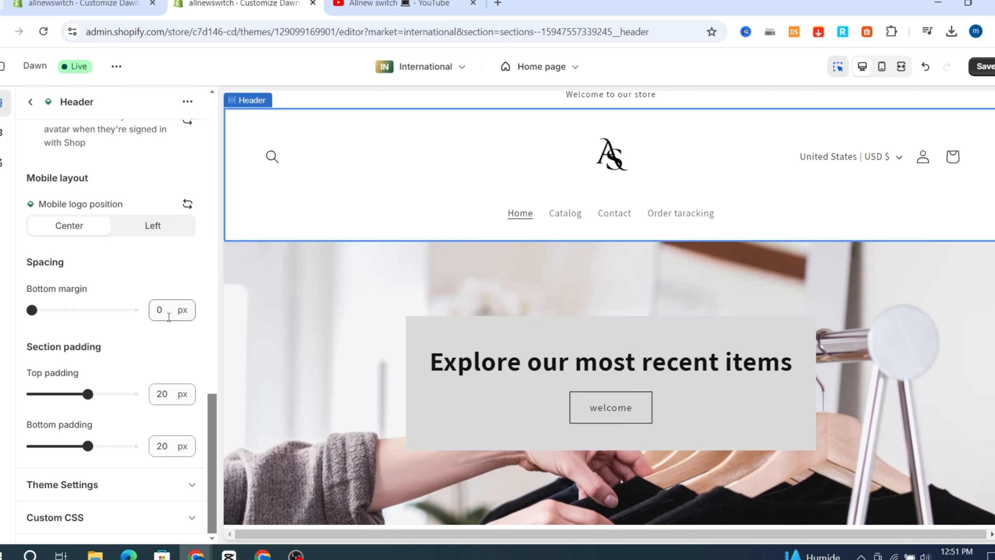
left_click(66, 393)
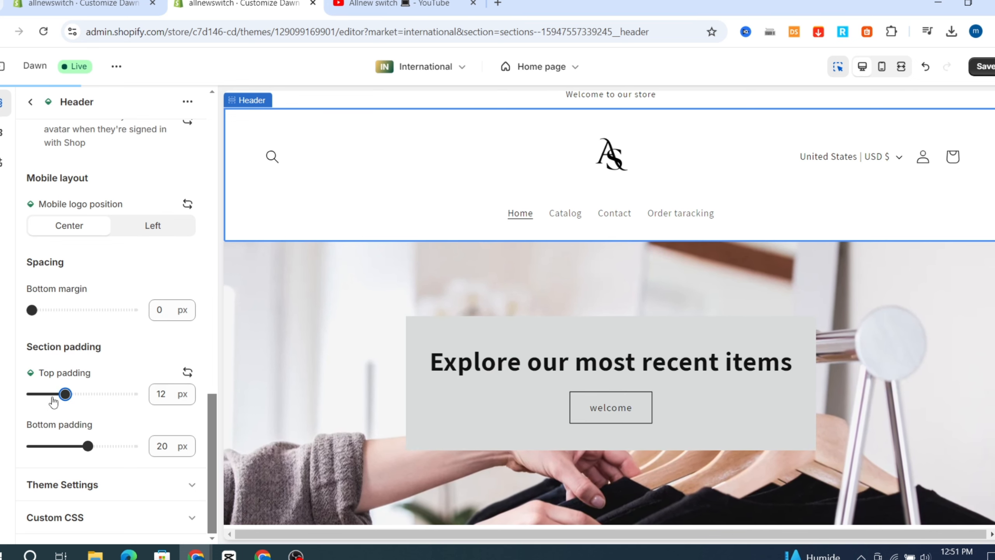
left_click(54, 393)
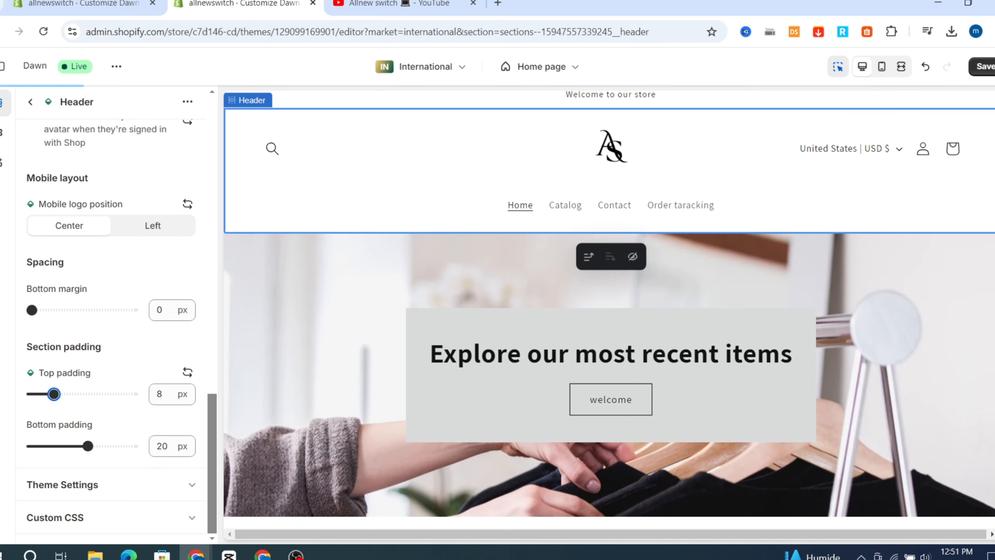
left_click(65, 446)
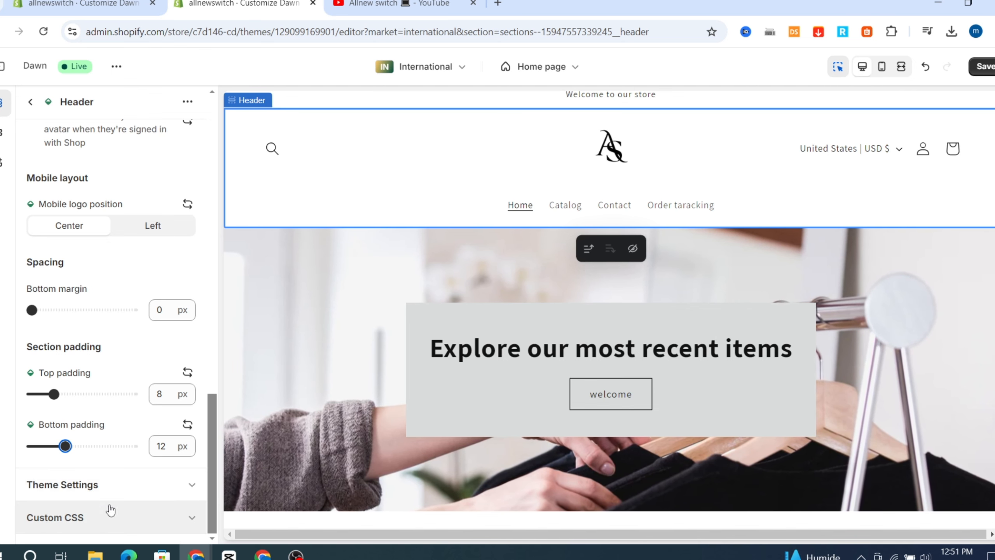
scroll(112, 358, "up", 10)
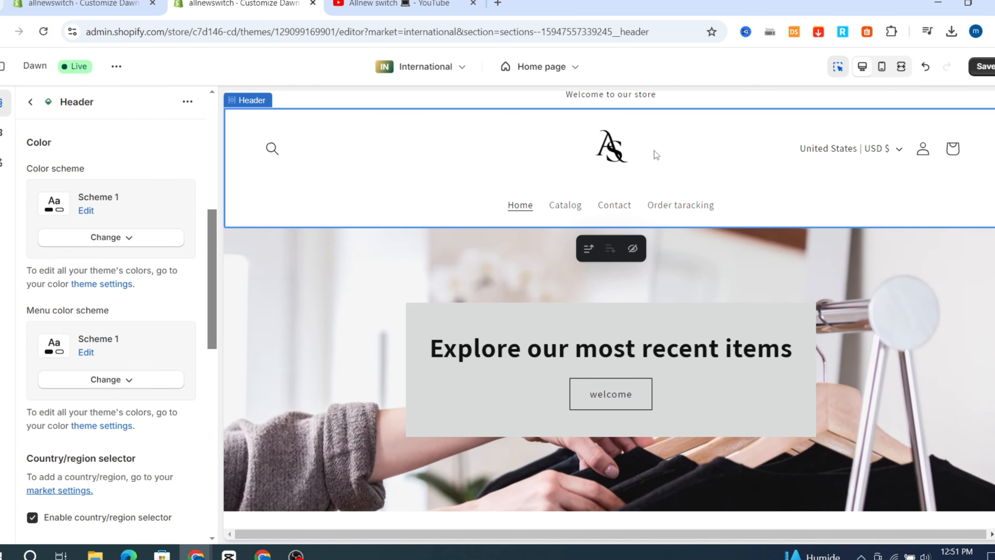
scroll(413, 172, "up", 1)
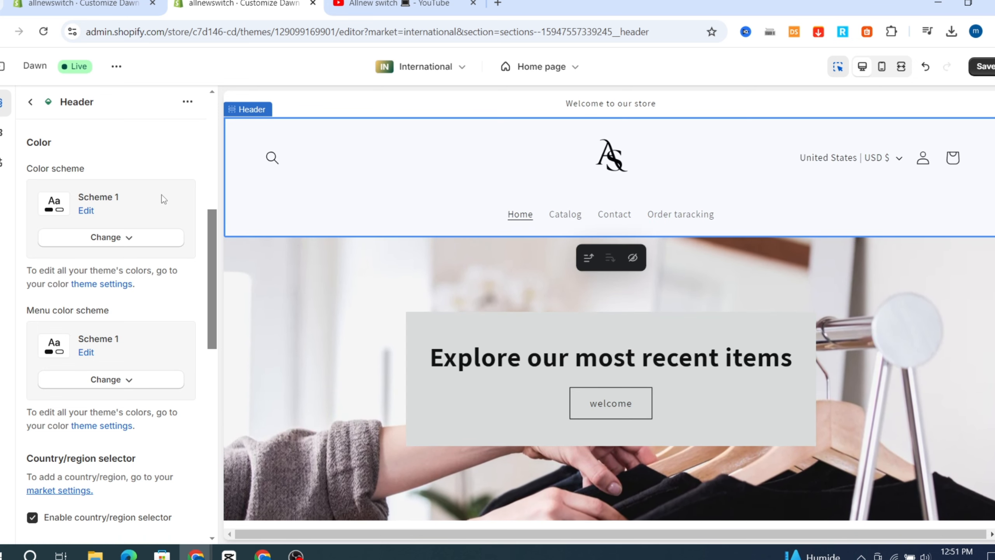
left_click(33, 102)
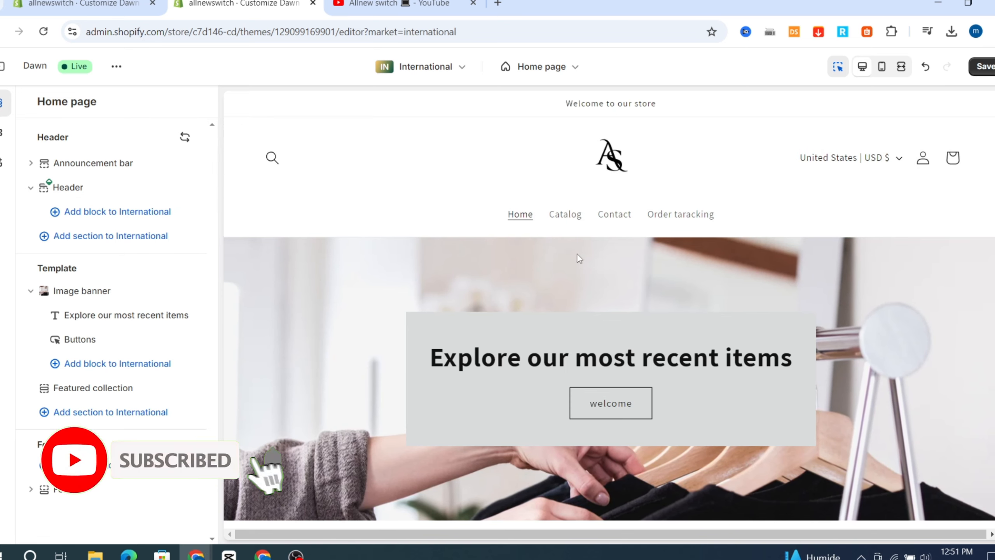
scroll(614, 313, "down", 8)
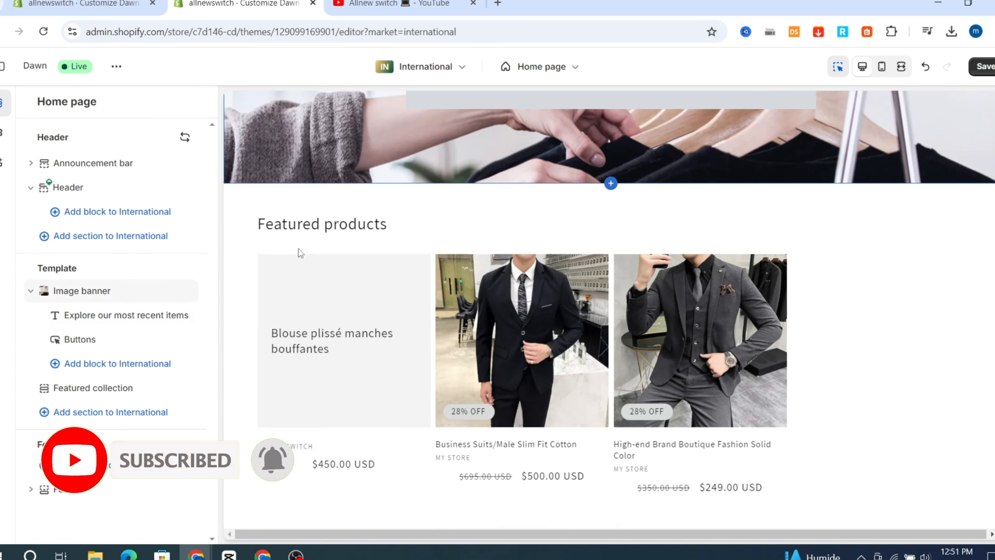
scroll(689, 270, "down", 5)
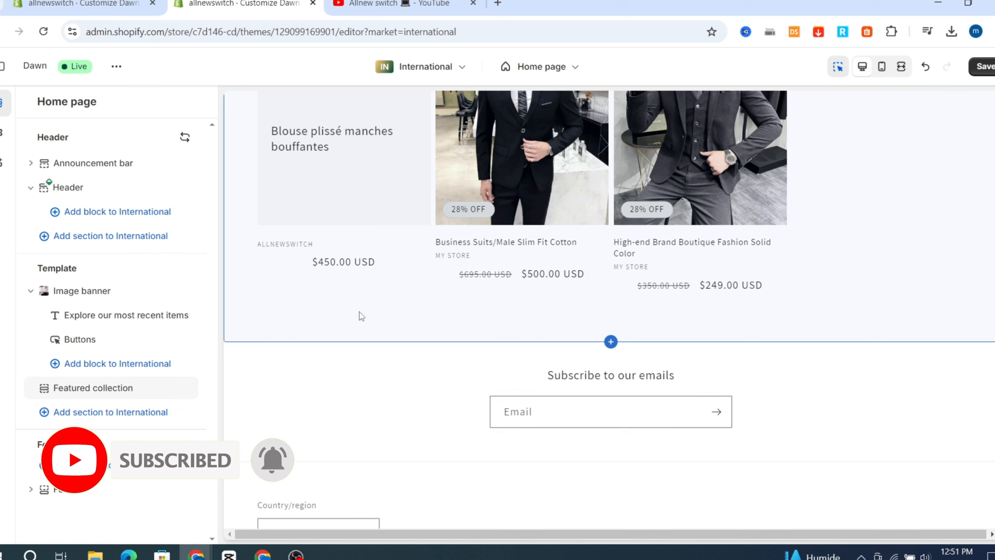
scroll(749, 314, "up", 10)
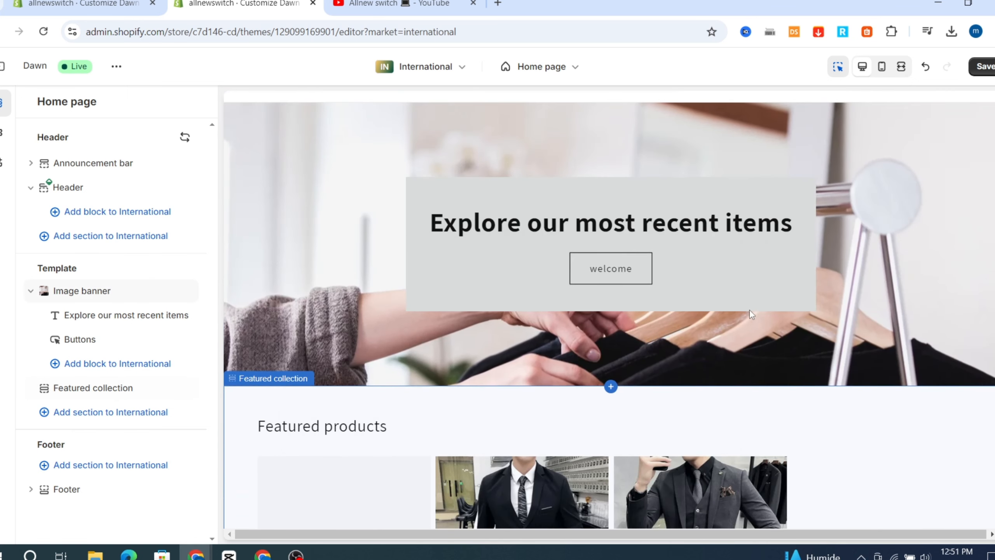